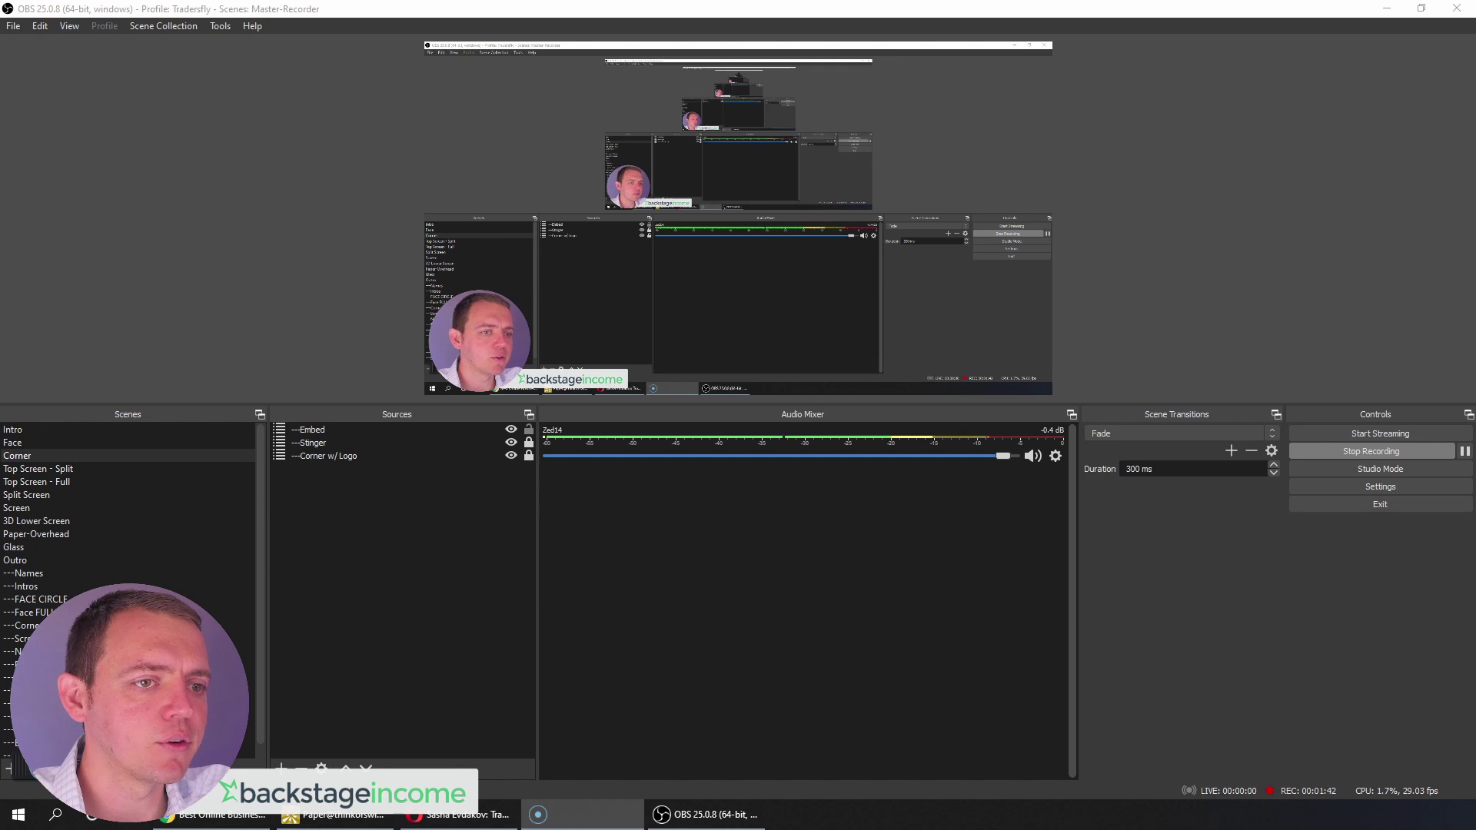
Step: Switch the live output to the Face scene, to Intro, and back to Face to compare the two
click(44, 445)
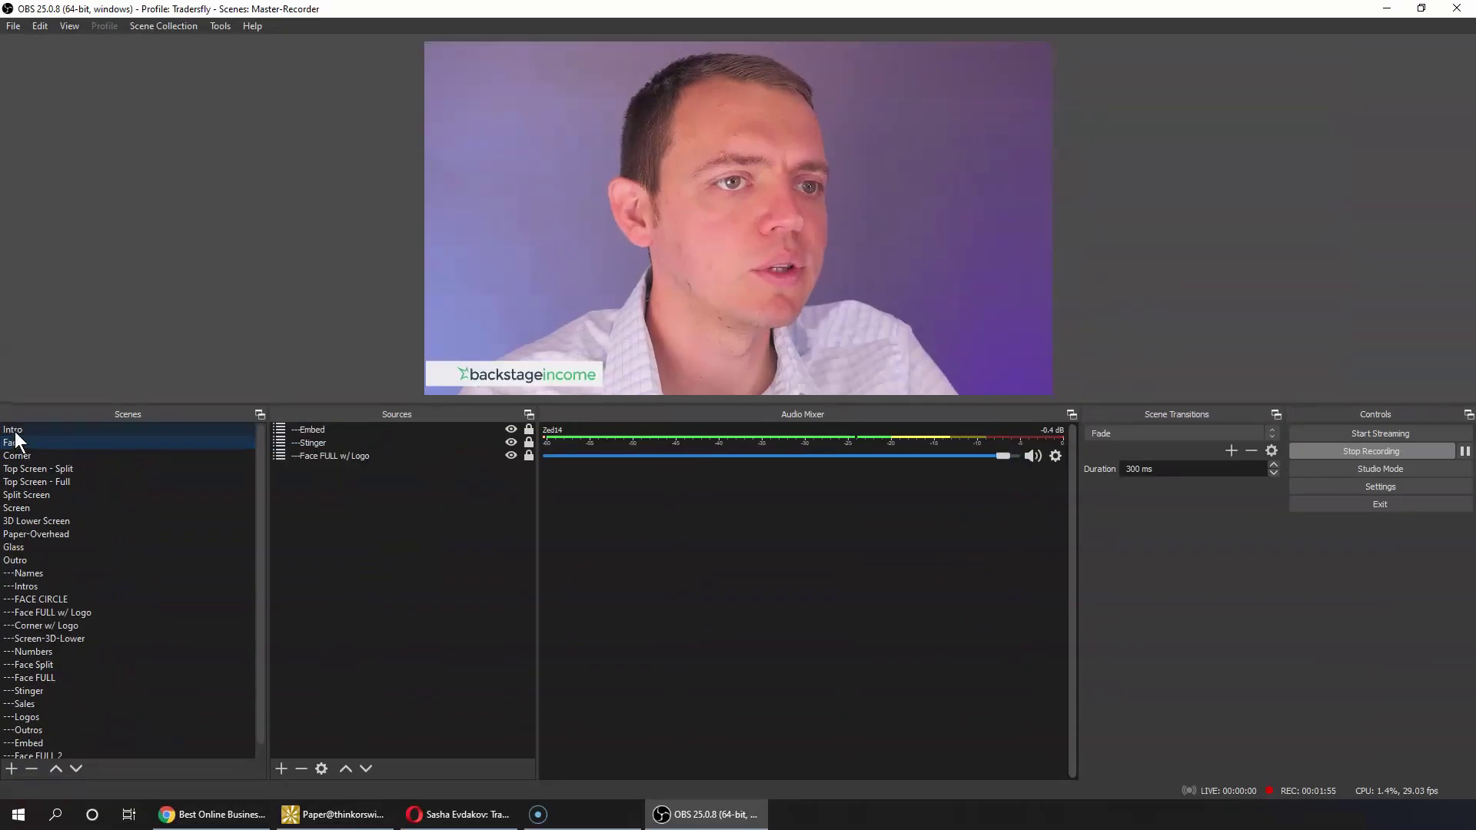
click(26, 372)
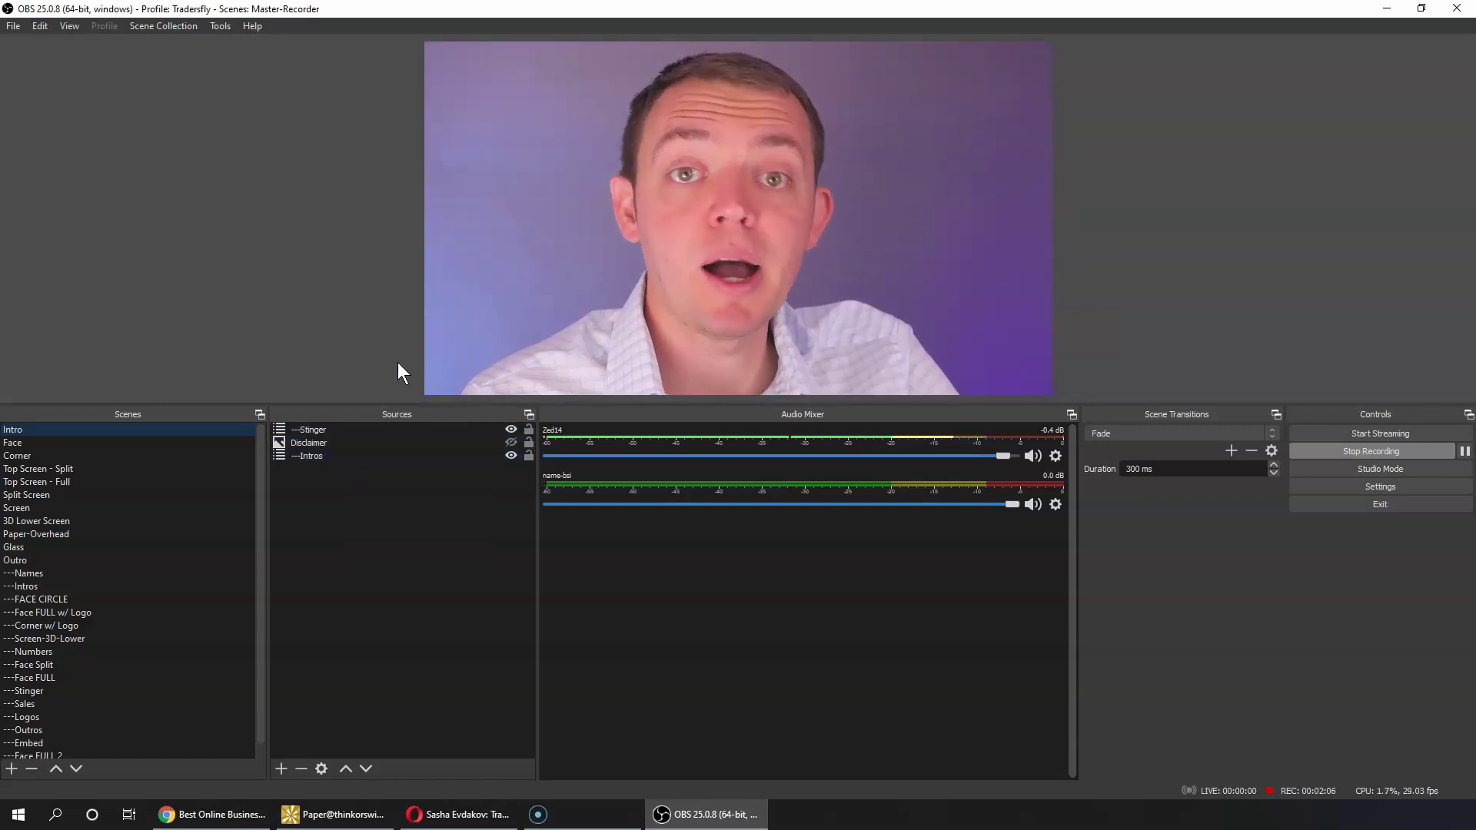
click(88, 445)
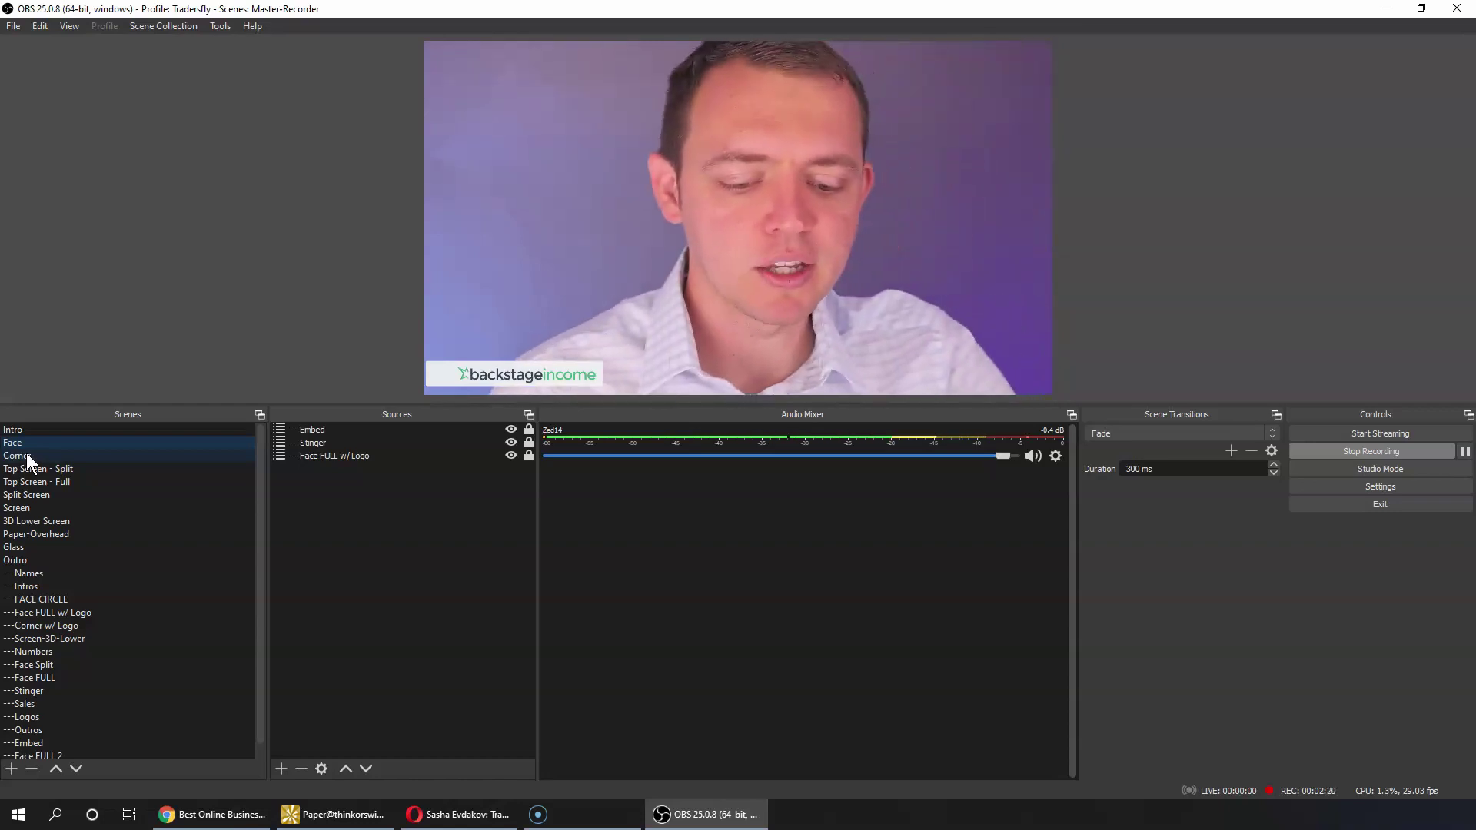
Step: Cycle the live output through the Paper-Overhead, Face and Corner scenes, ending on Face
key(F9)
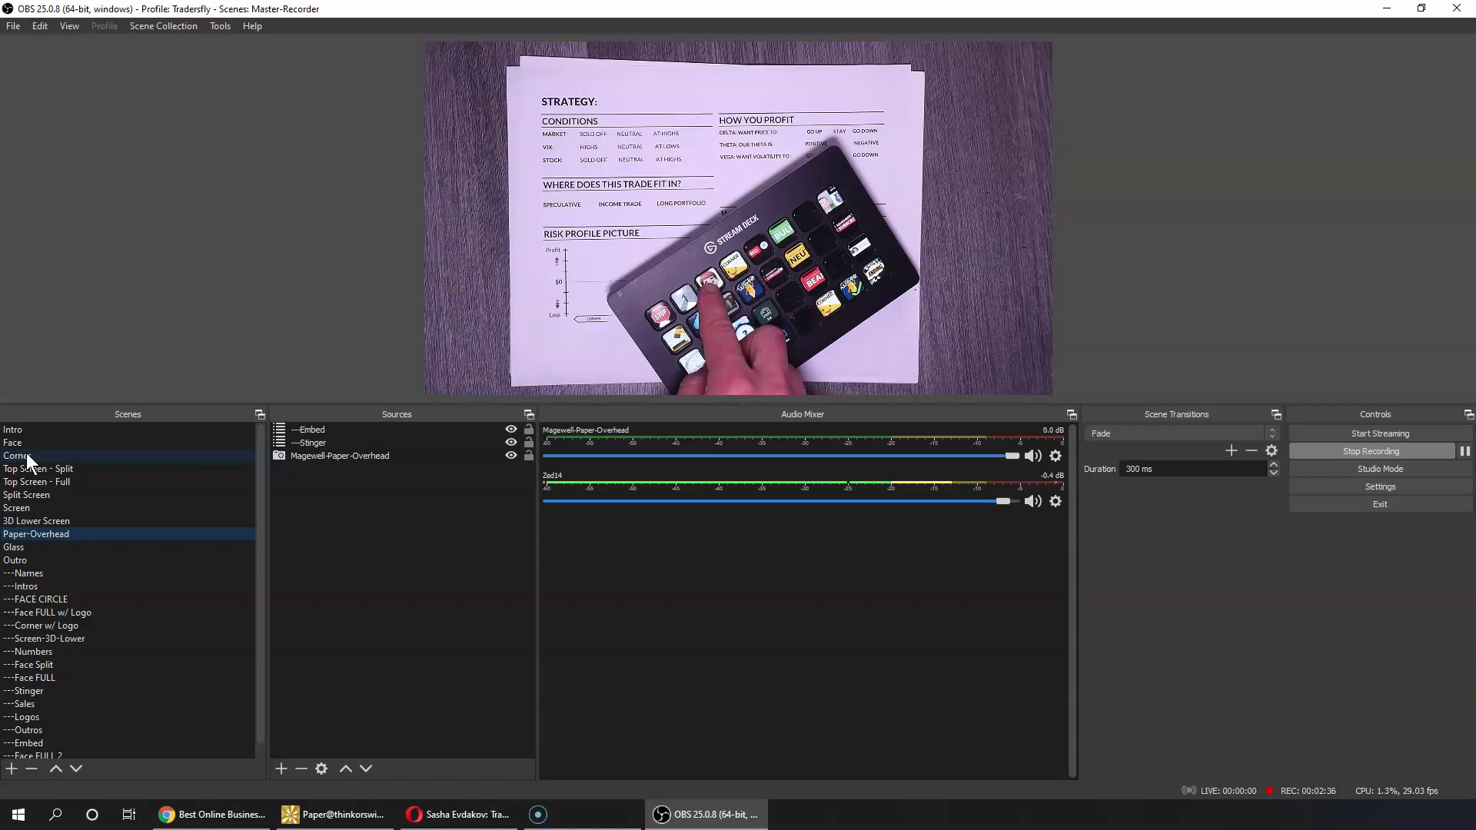
key(F2)
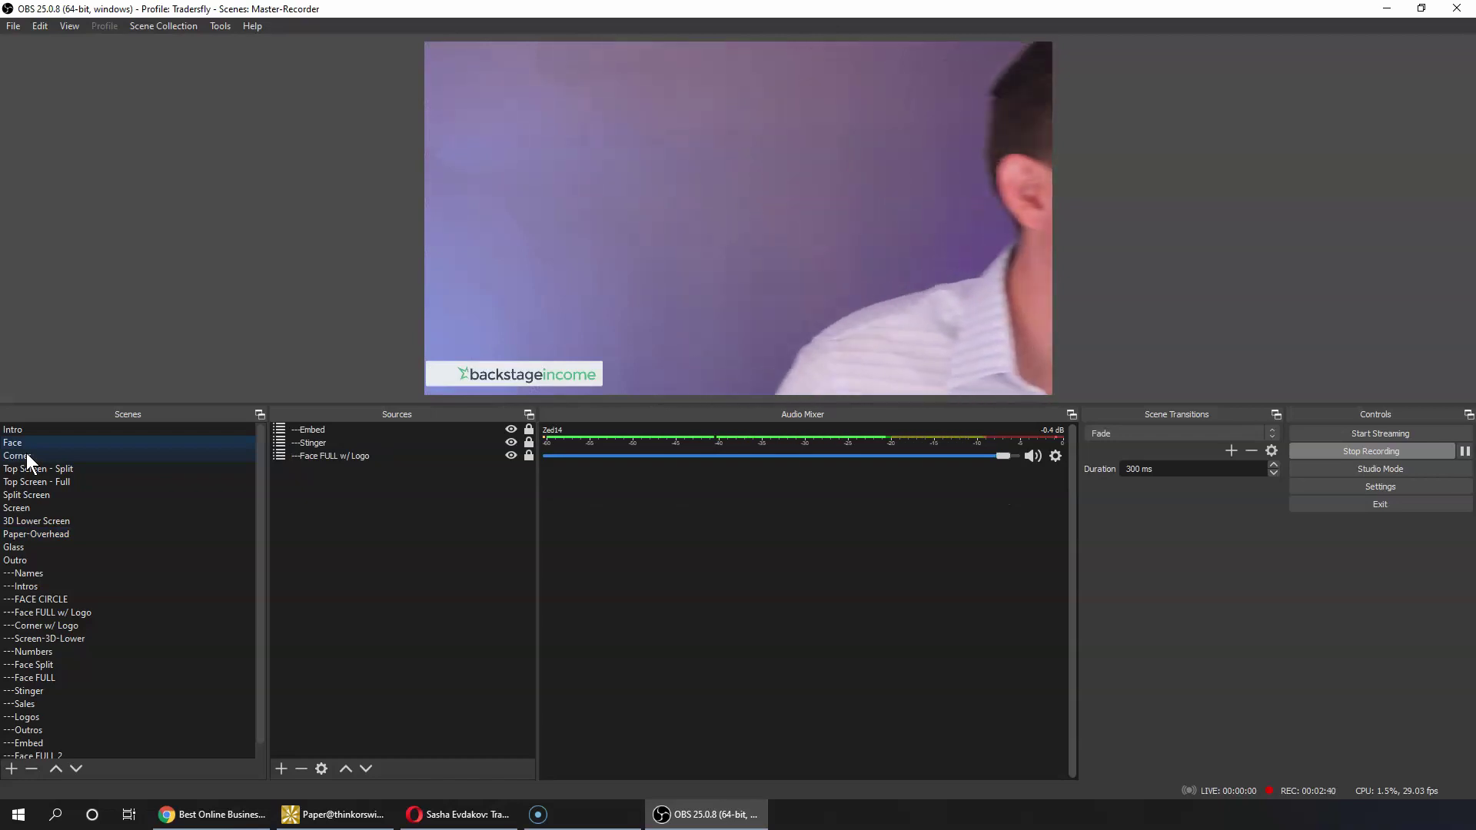
click(28, 457)
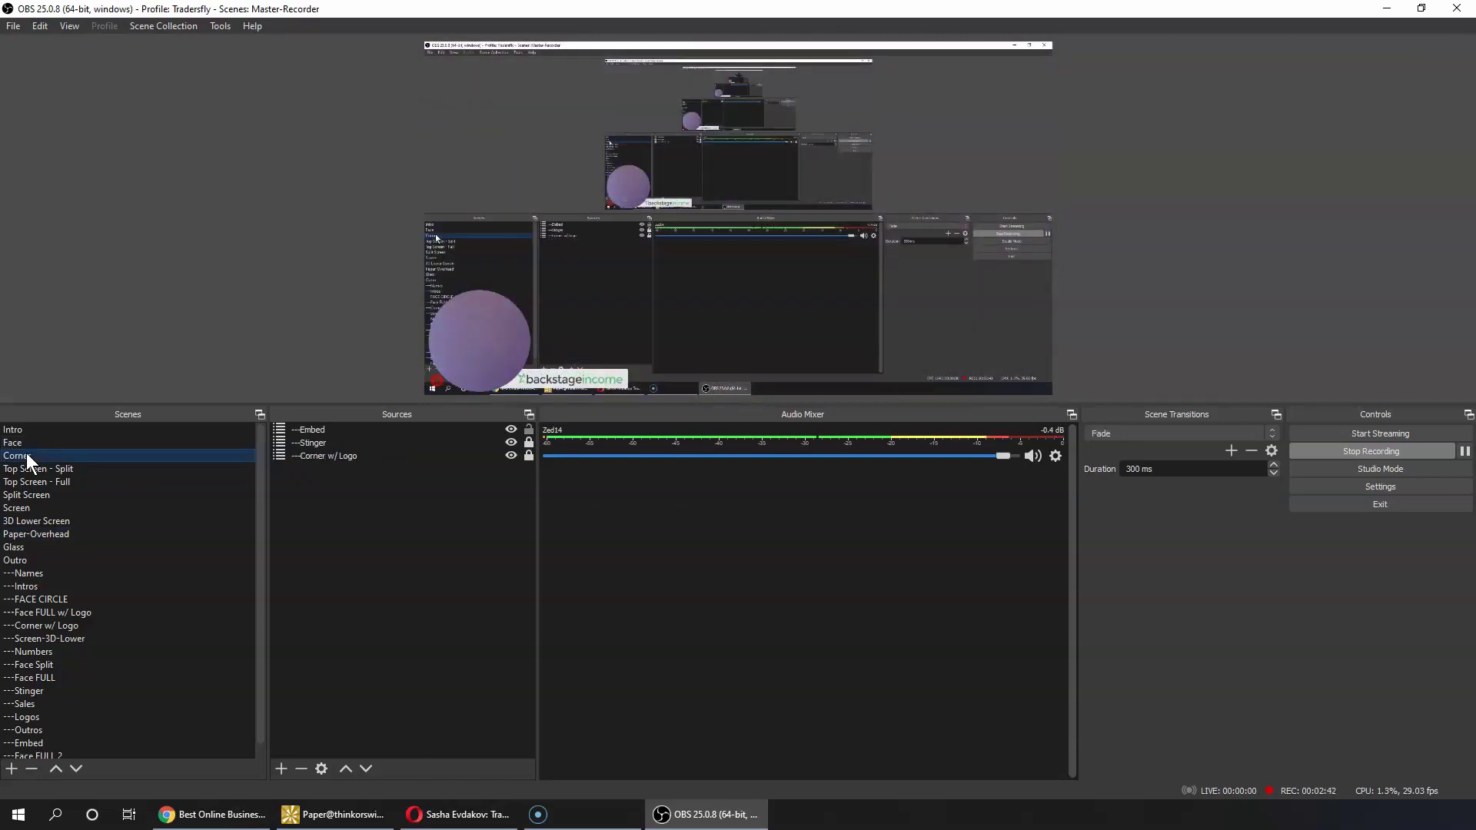
key(F9)
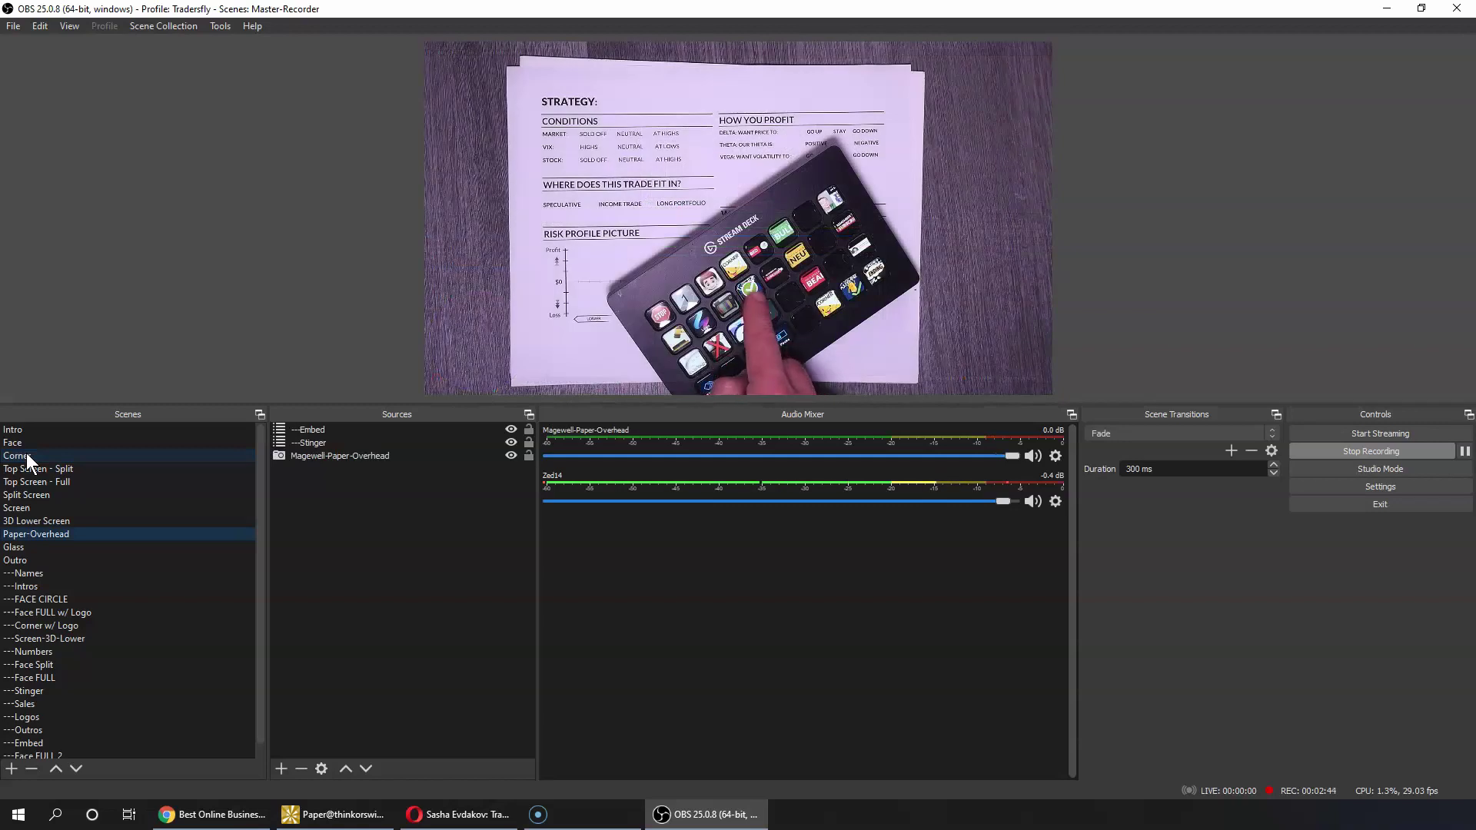
key(F10)
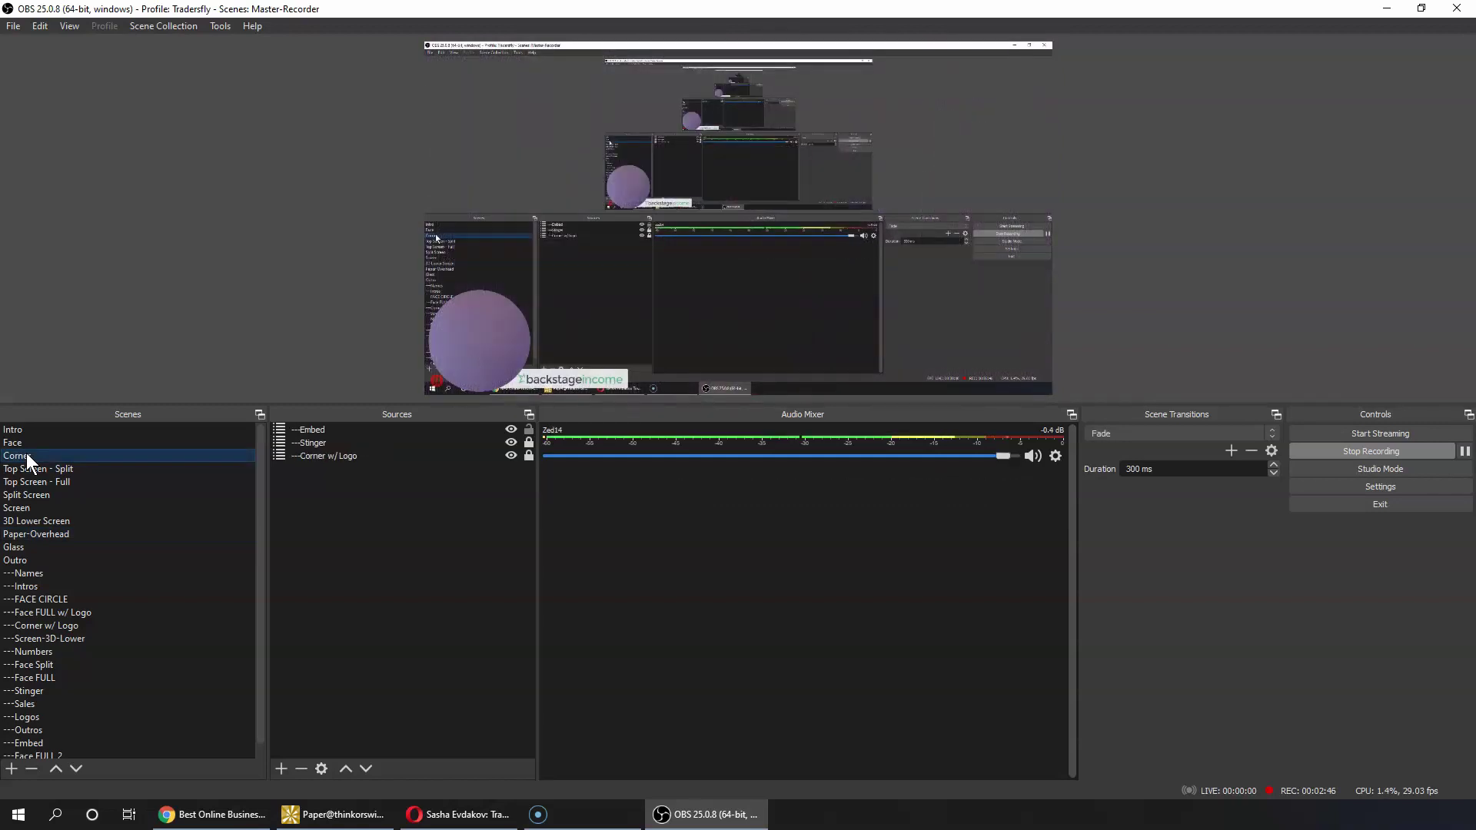
key(F8)
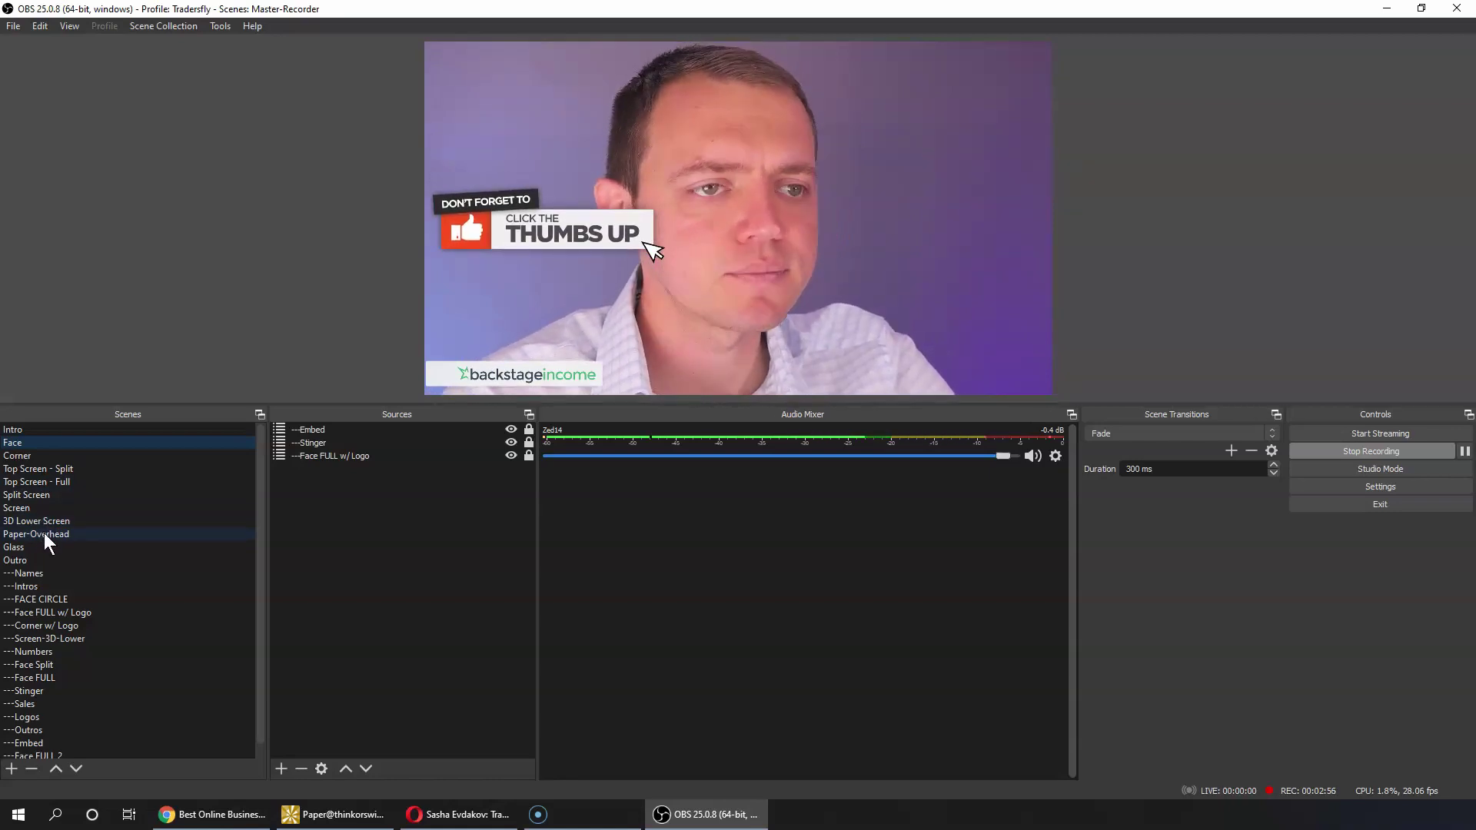
Step: In the Names scene, preview the name-bsi and name-rise2learn titles one after the other, leaving both hidden
click(36, 573)
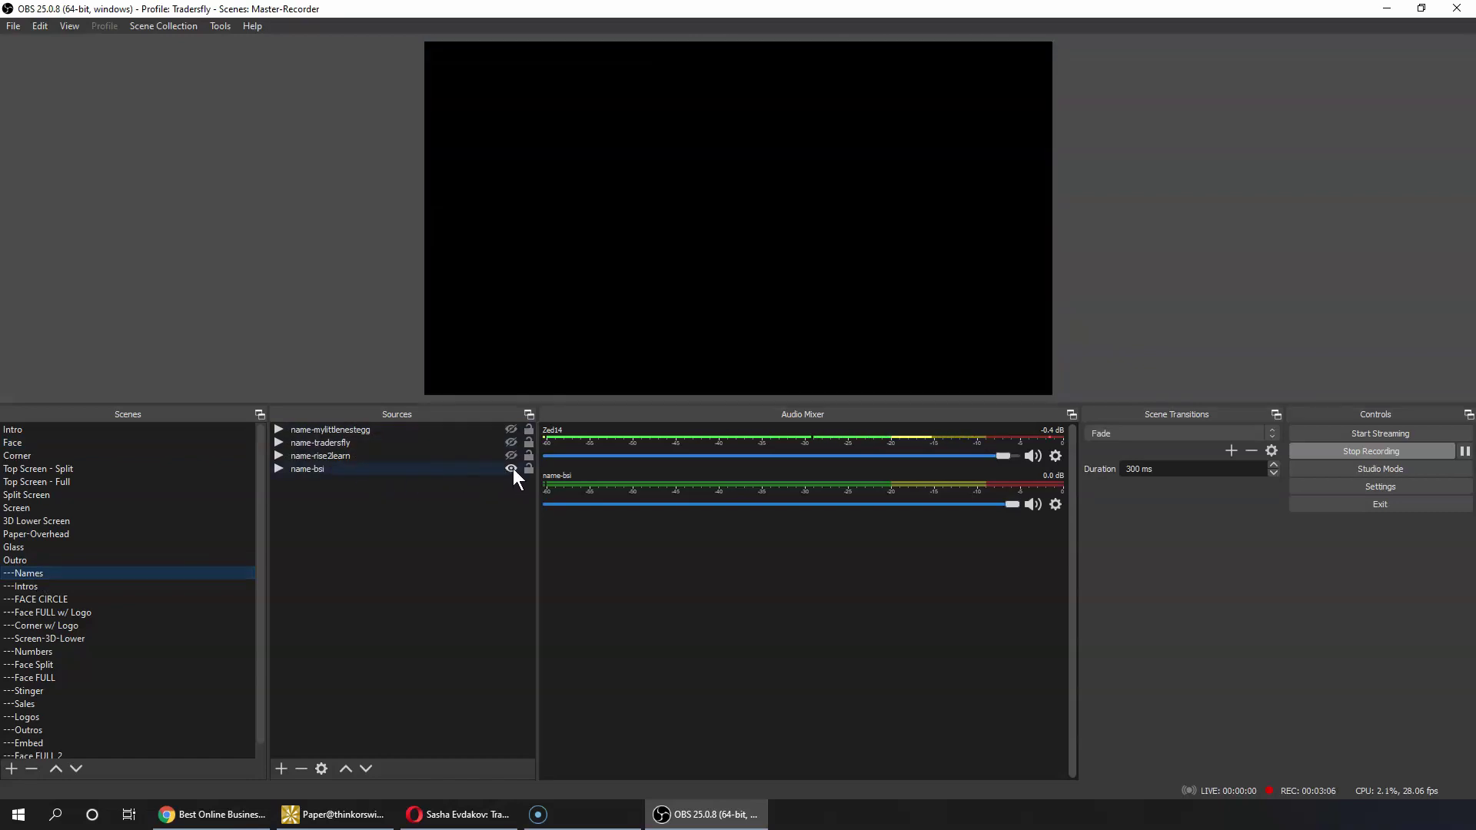
click(511, 469)
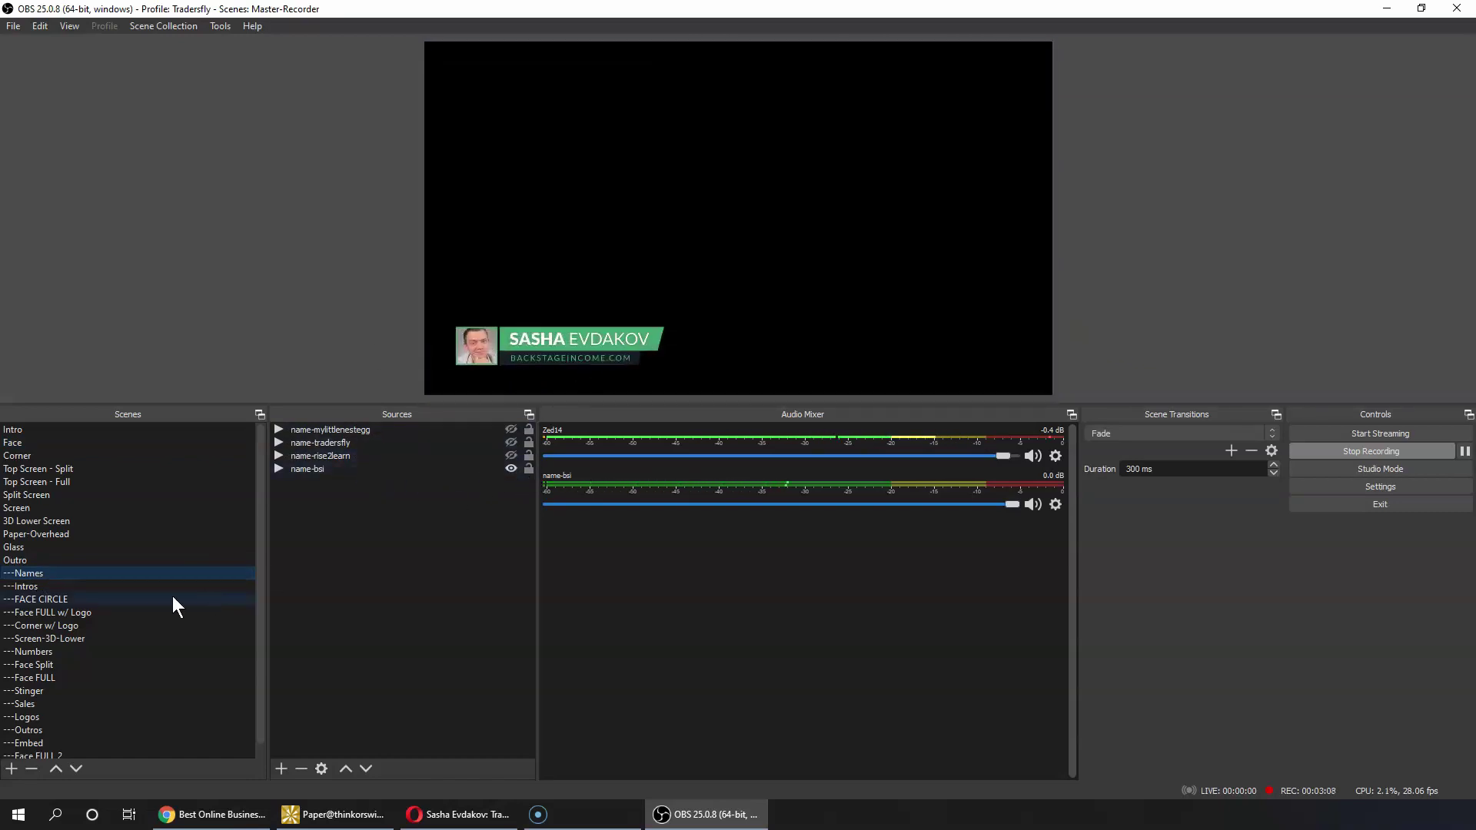
click(510, 468)
click(512, 456)
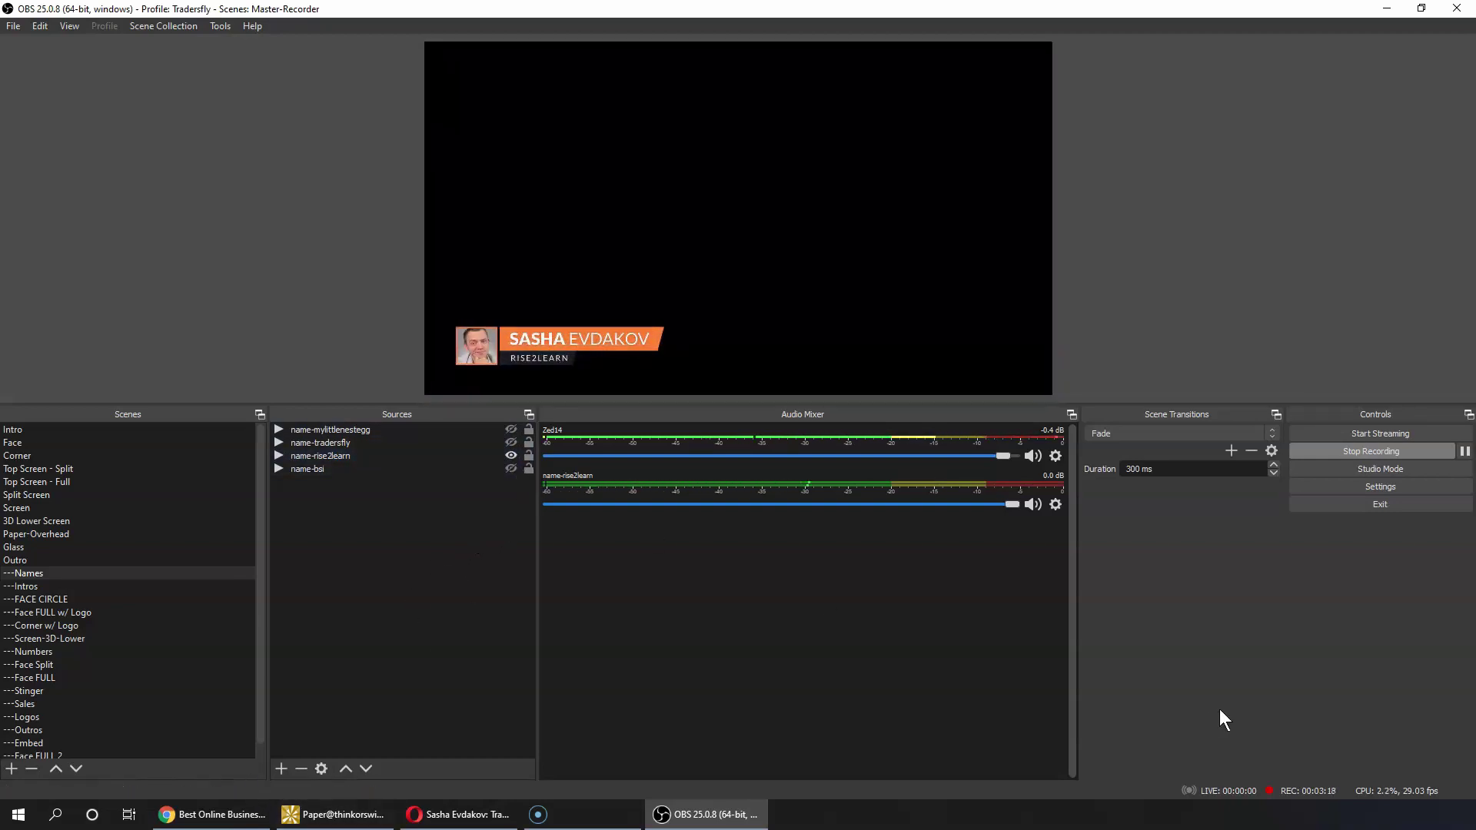
click(511, 456)
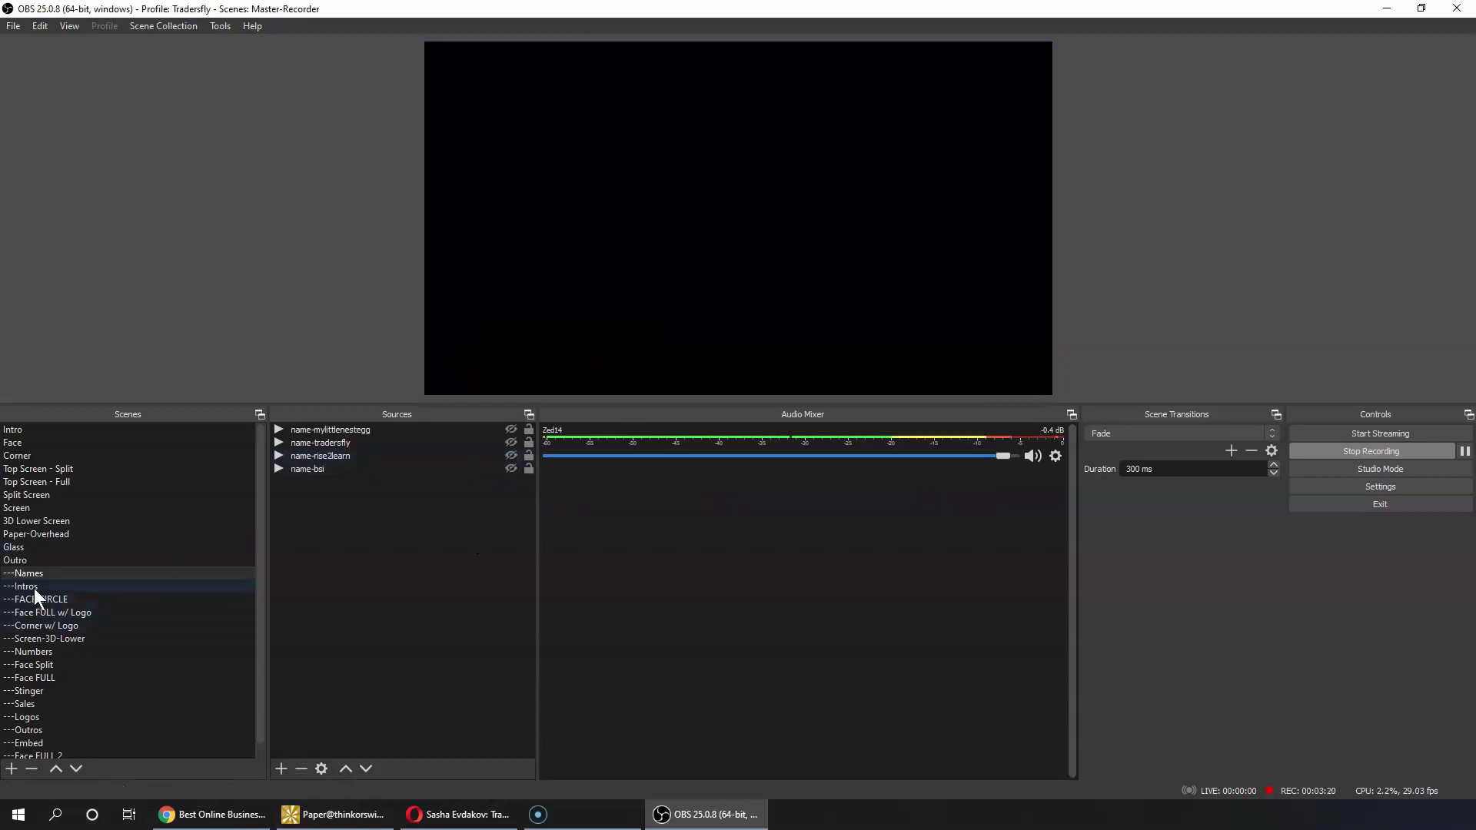
Step: Show the nested Intros, FACE CIRCLE and Face Split scenes in turn
click(34, 585)
click(39, 599)
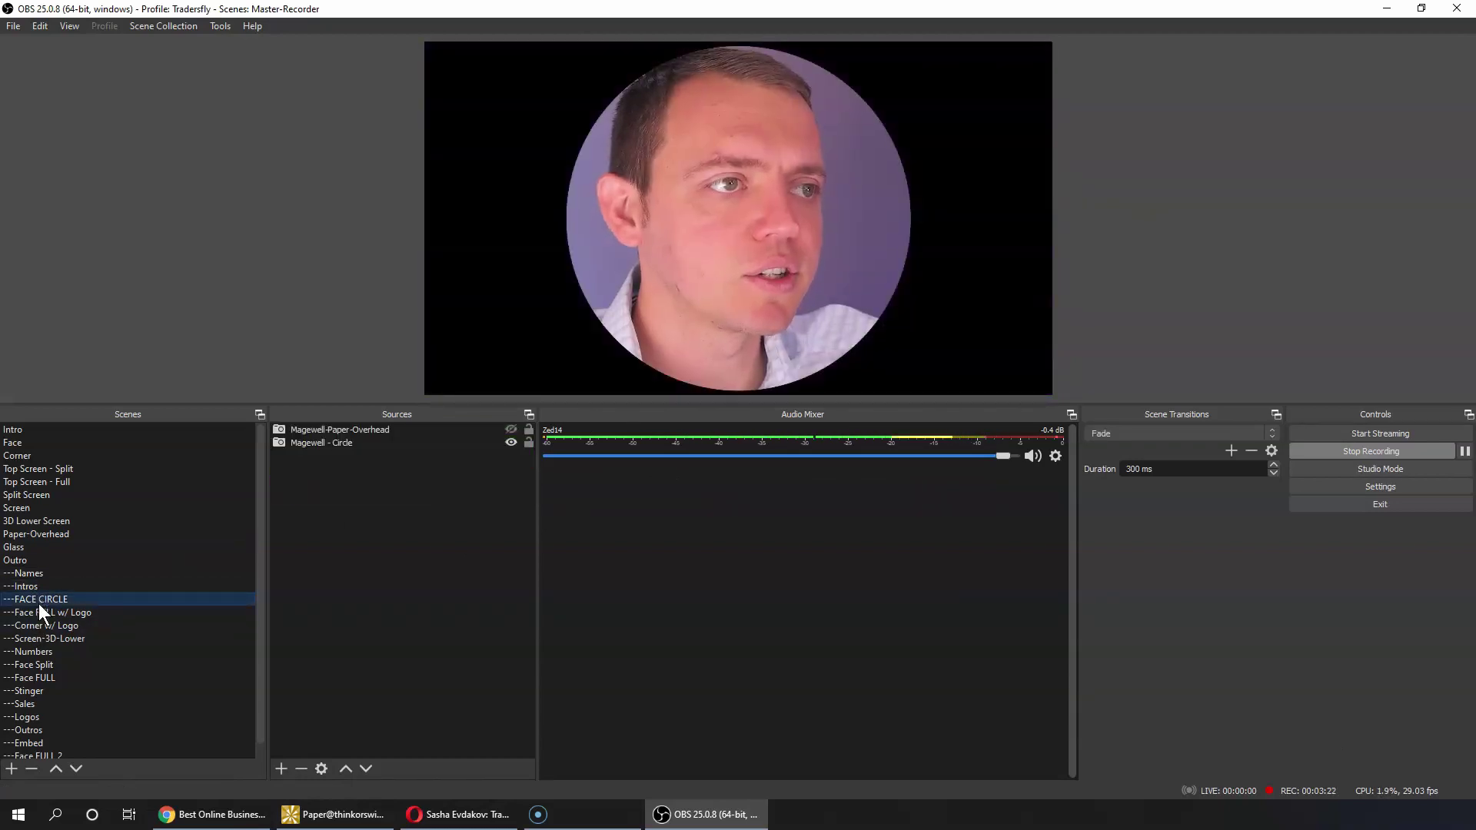
click(52, 666)
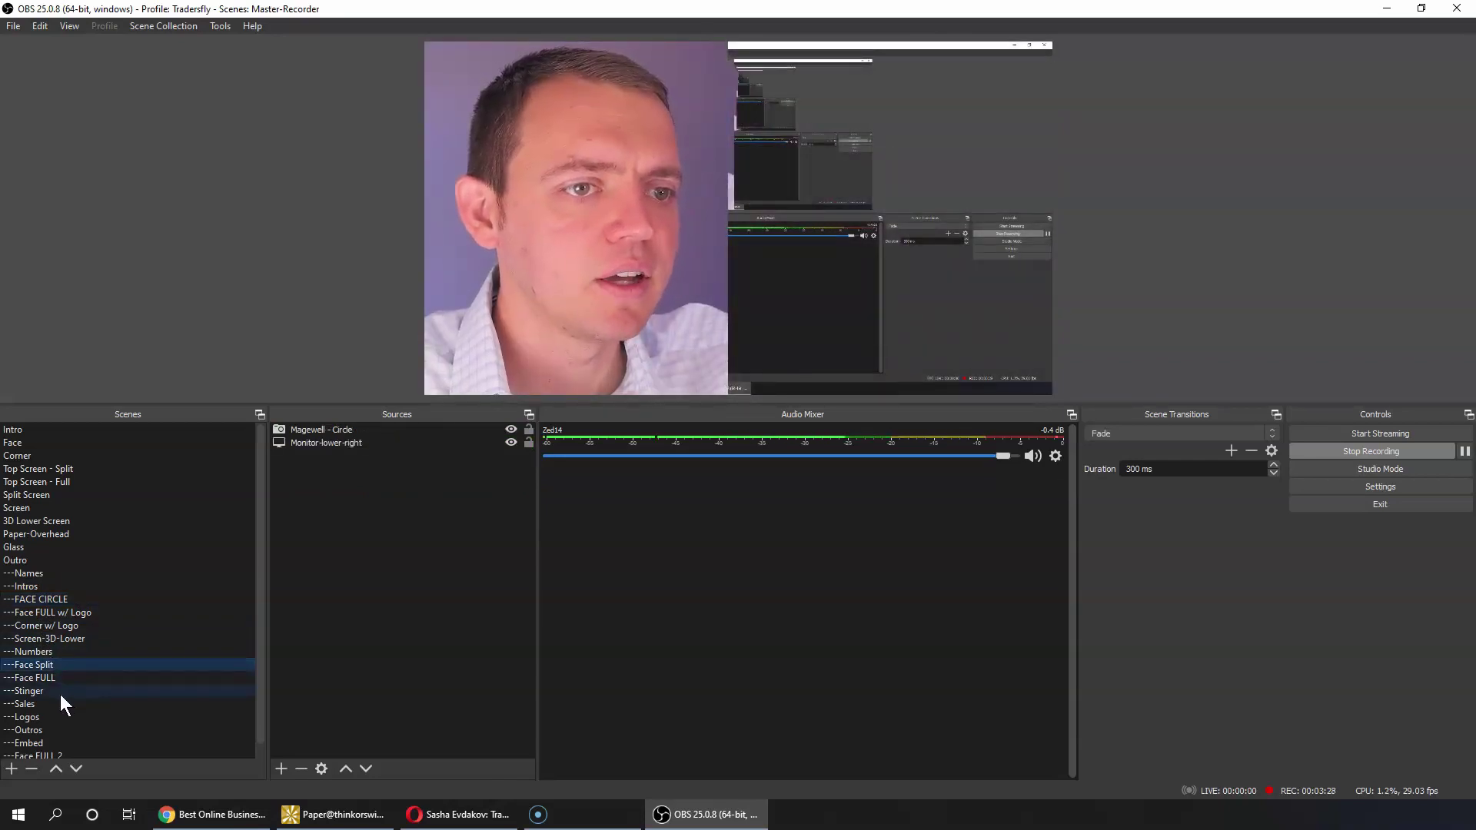
Step: Play the Stinger-BSI clip in the Stinger scene and hide it again
click(60, 694)
click(512, 456)
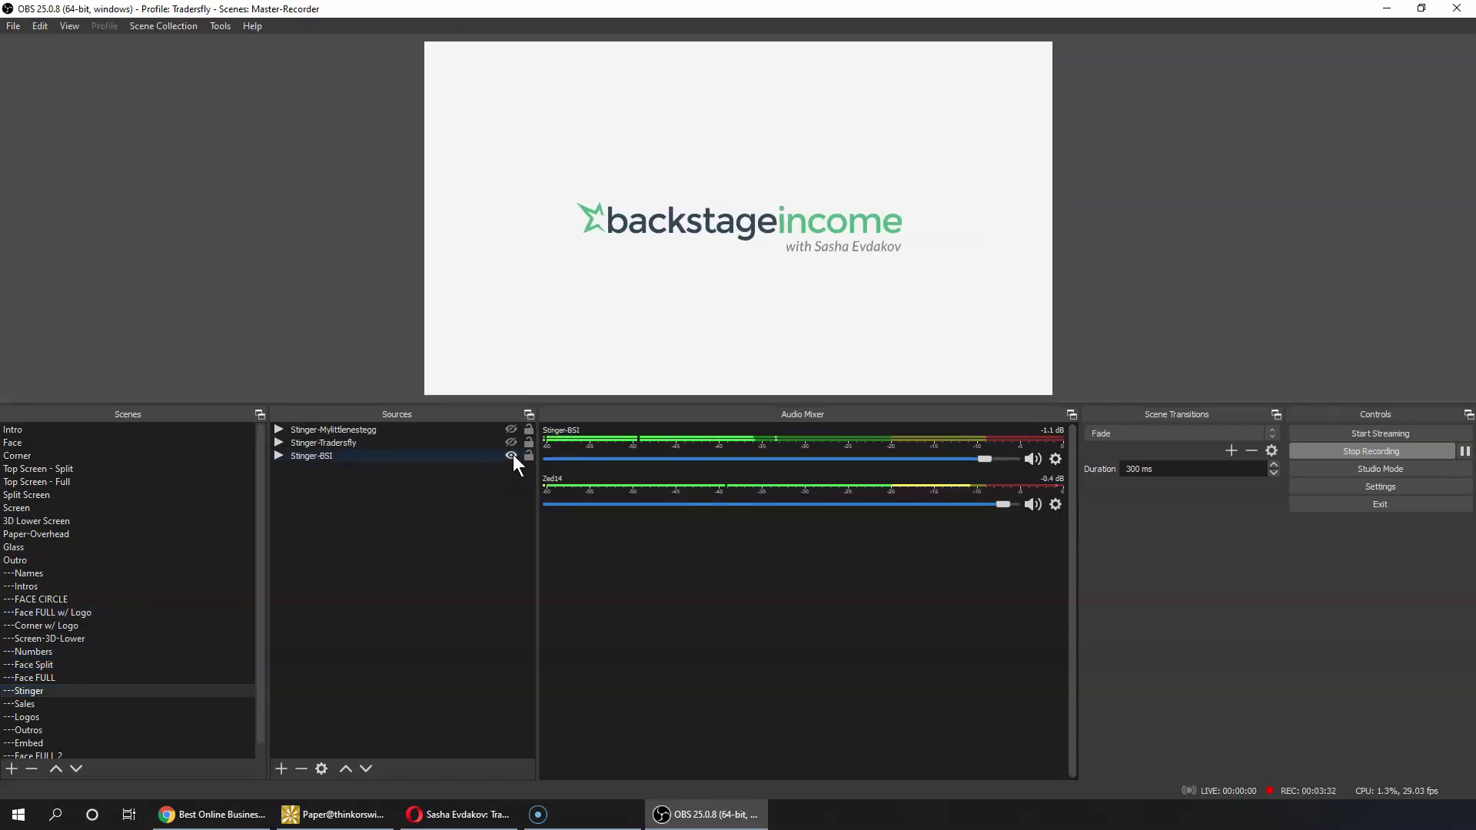
click(512, 456)
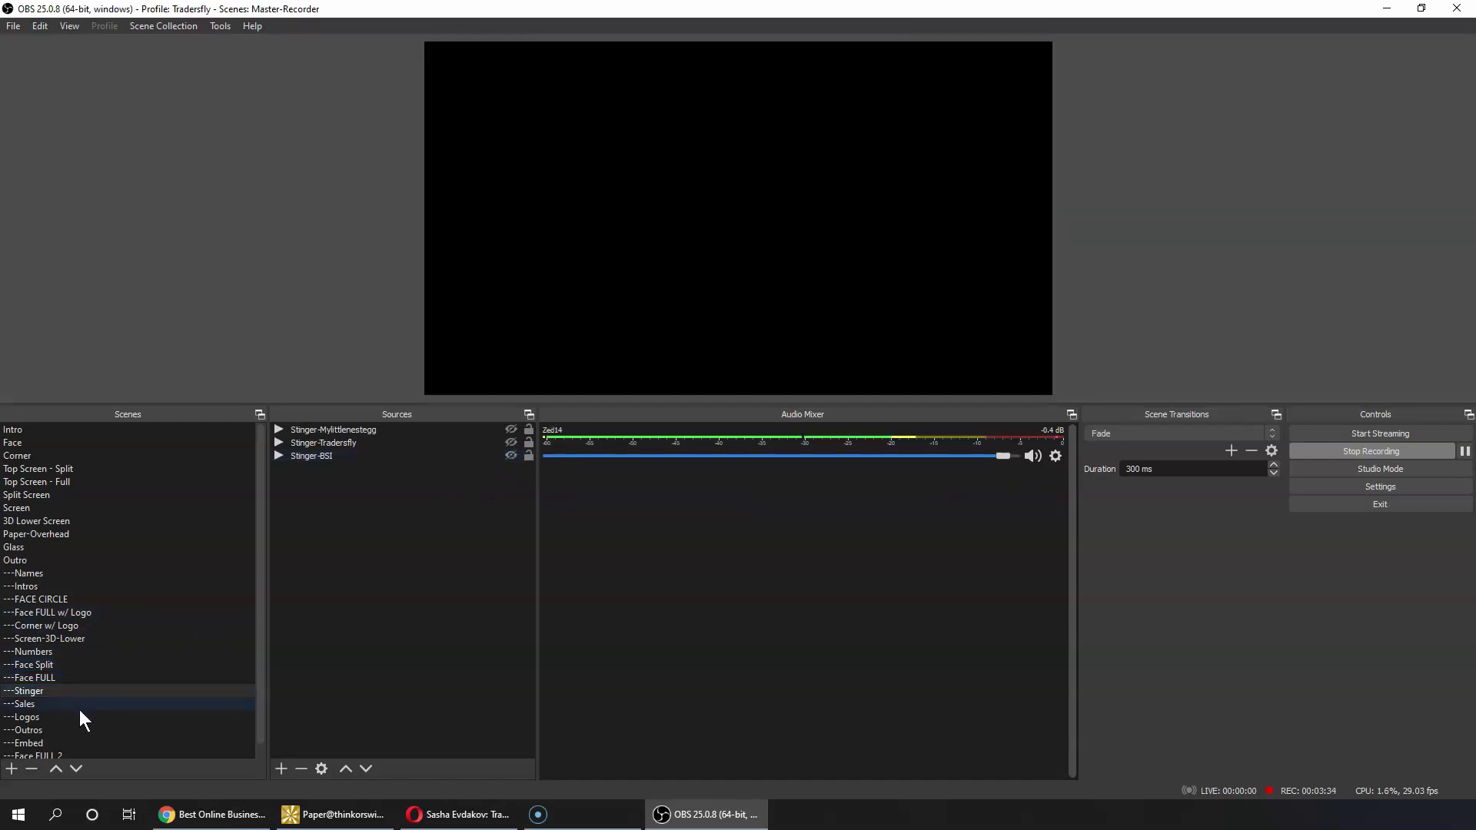
Step: In the Outros scene, set the time between slides of the outro-headings-subscribe slideshow to 500 milliseconds
scroll(58, 715, down, 1)
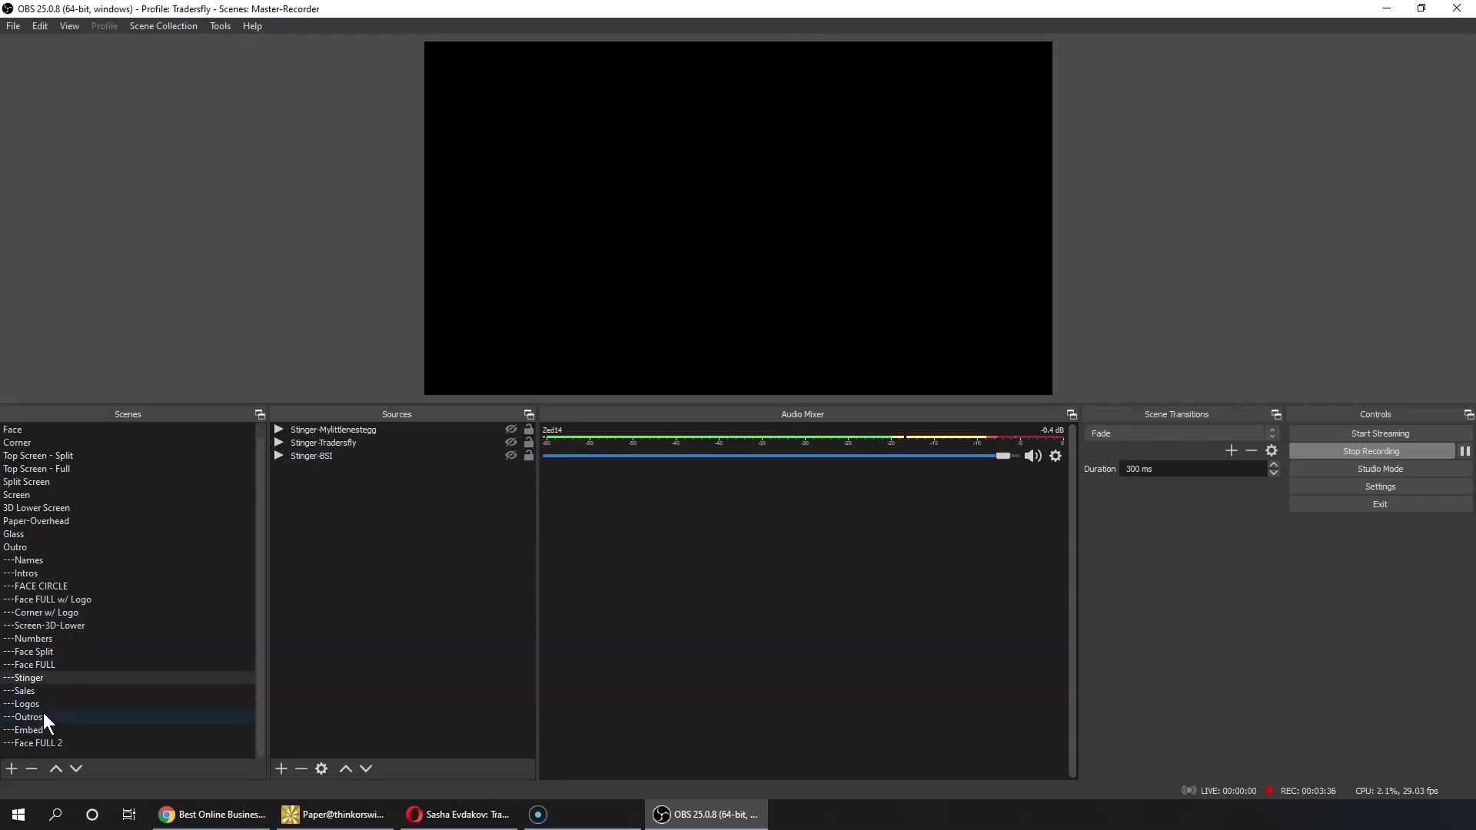
click(43, 715)
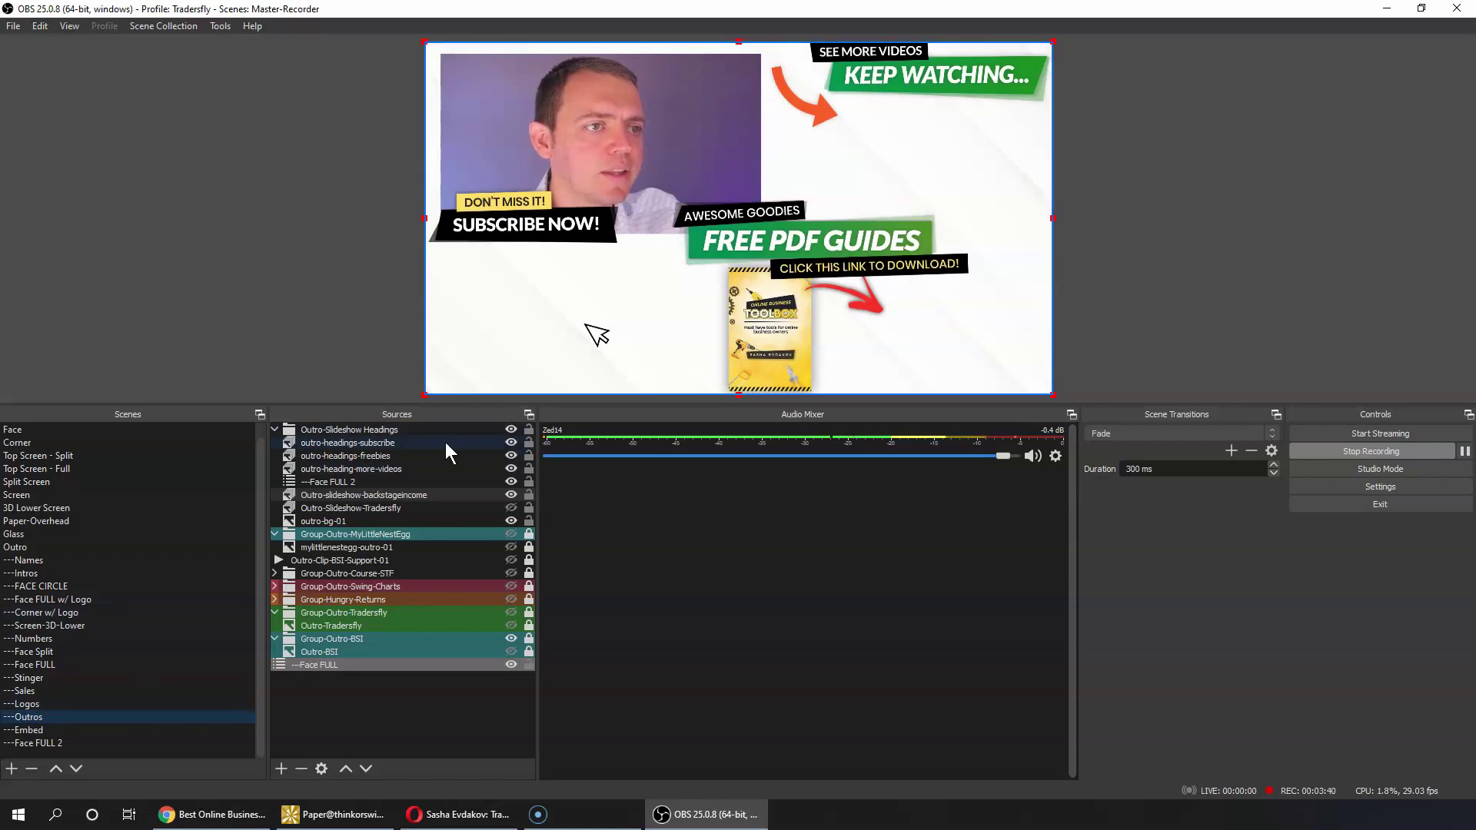
click(362, 445)
double_click(362, 445)
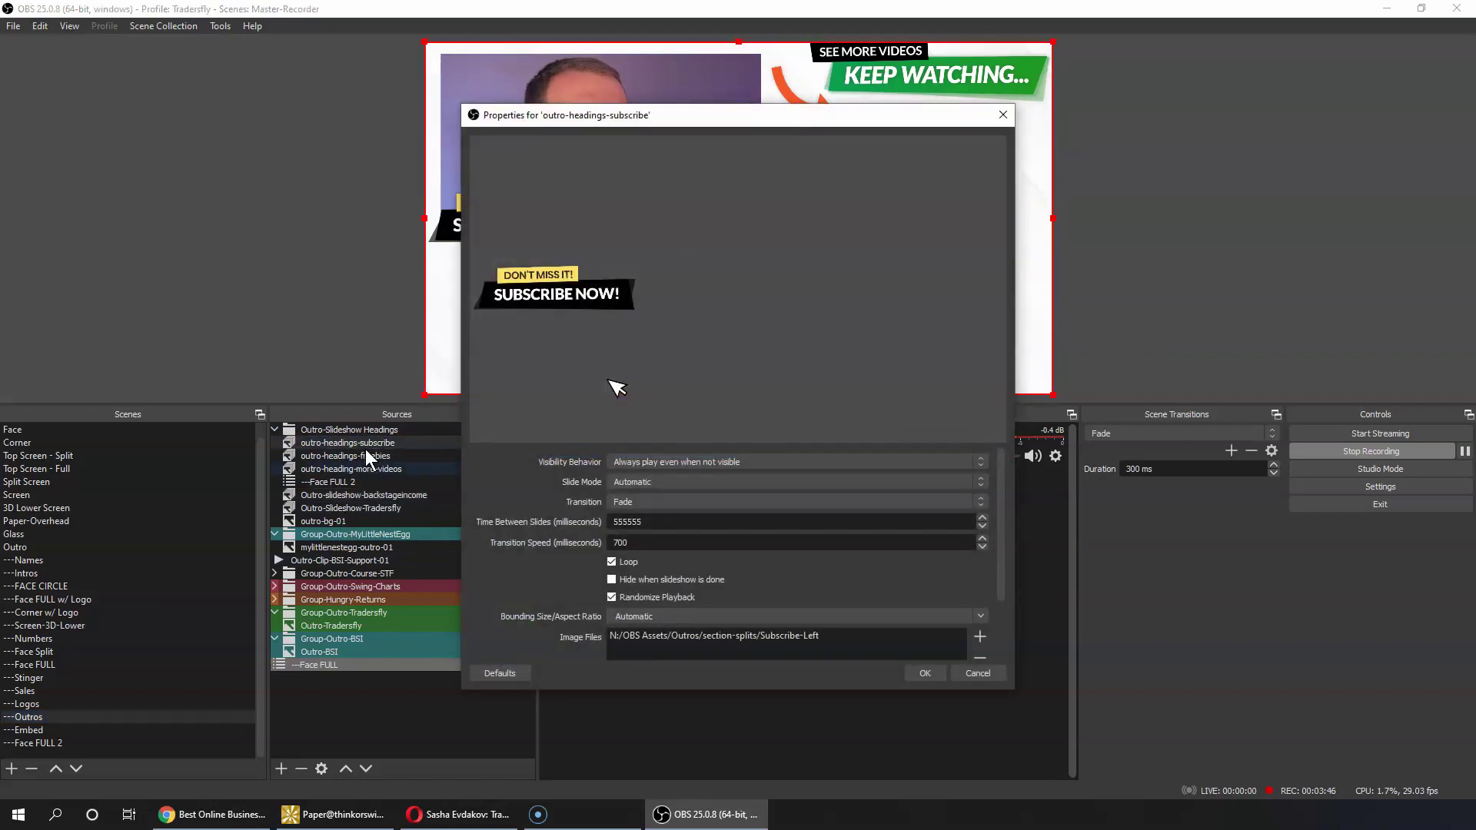
drag(604, 118, 998, 160)
drag(1055, 565, 933, 564)
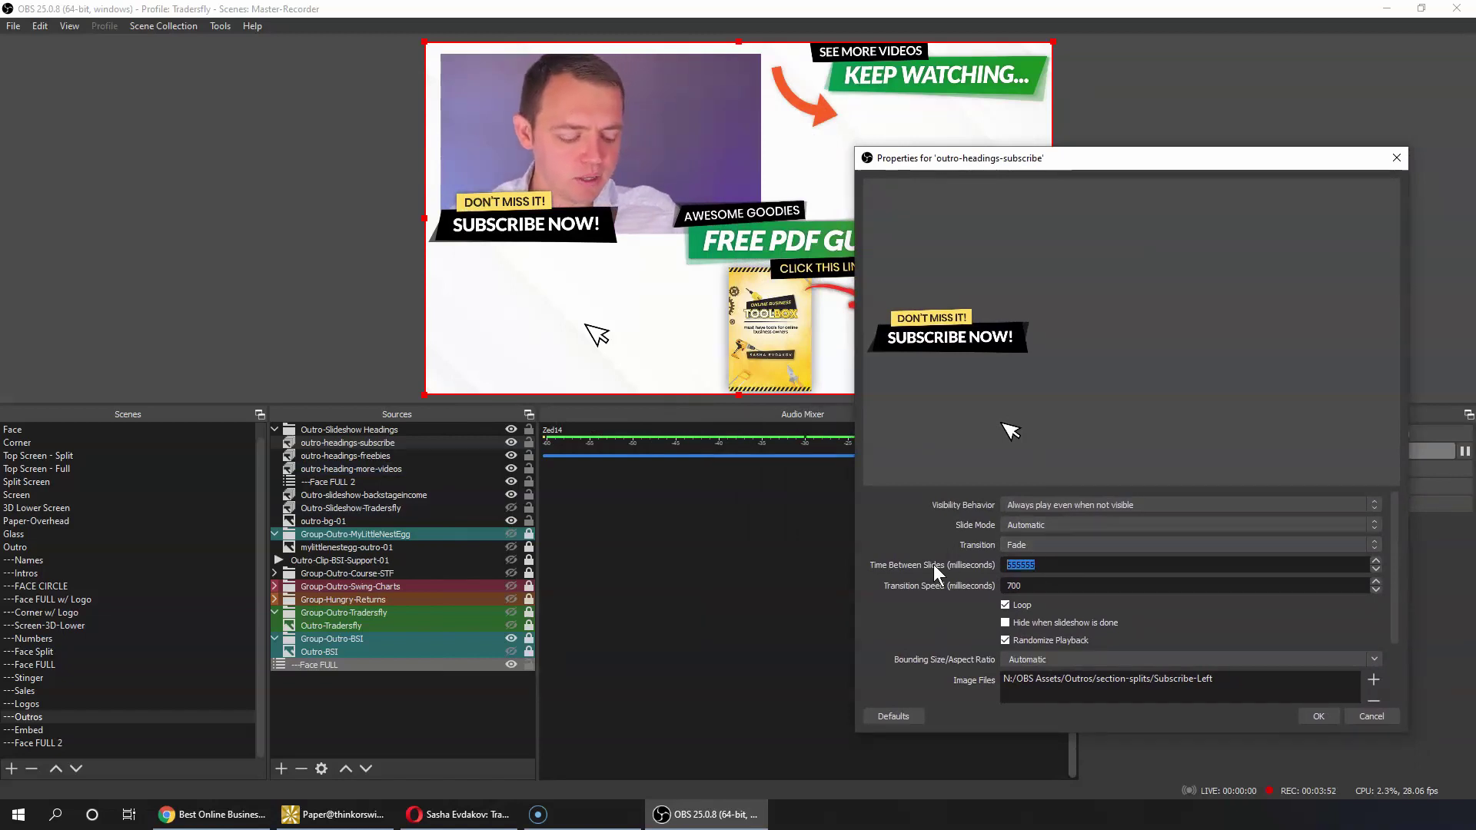
text(500)
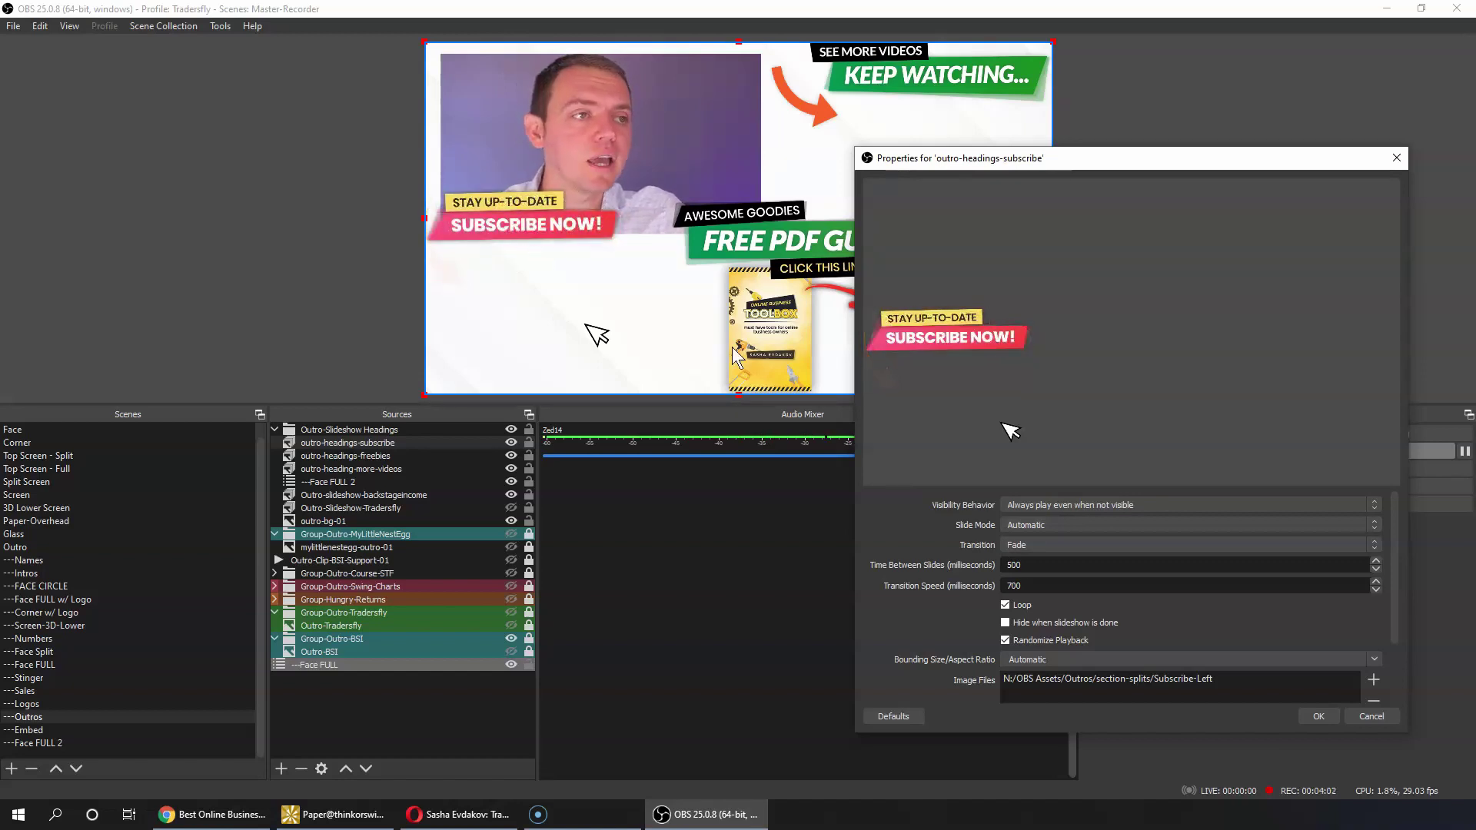
Step: Set the subscribe slideshow's time between slides to 555555 milliseconds and apply the properties
double_click(1033, 565)
text(555555)
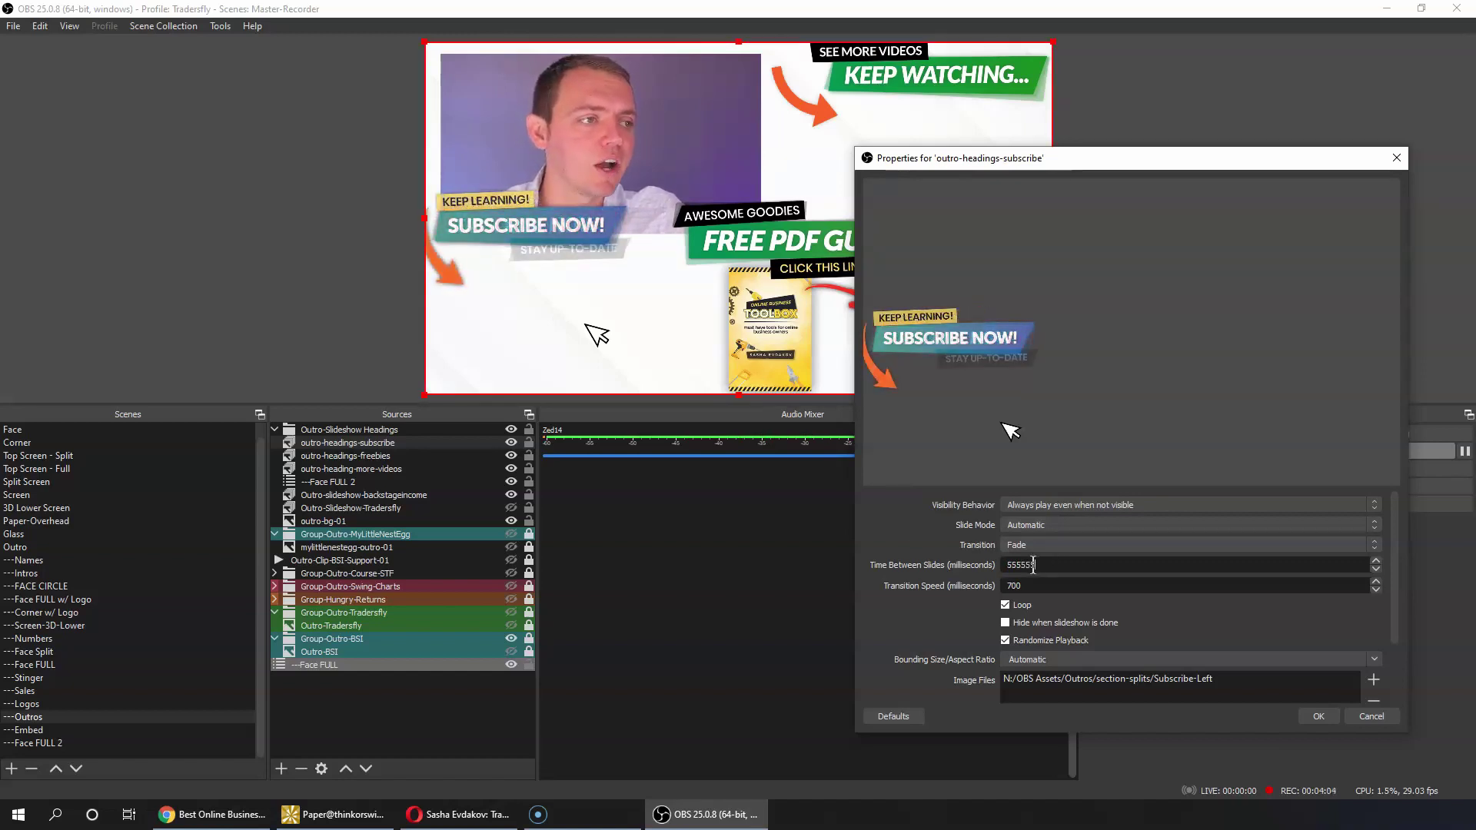
click(1317, 715)
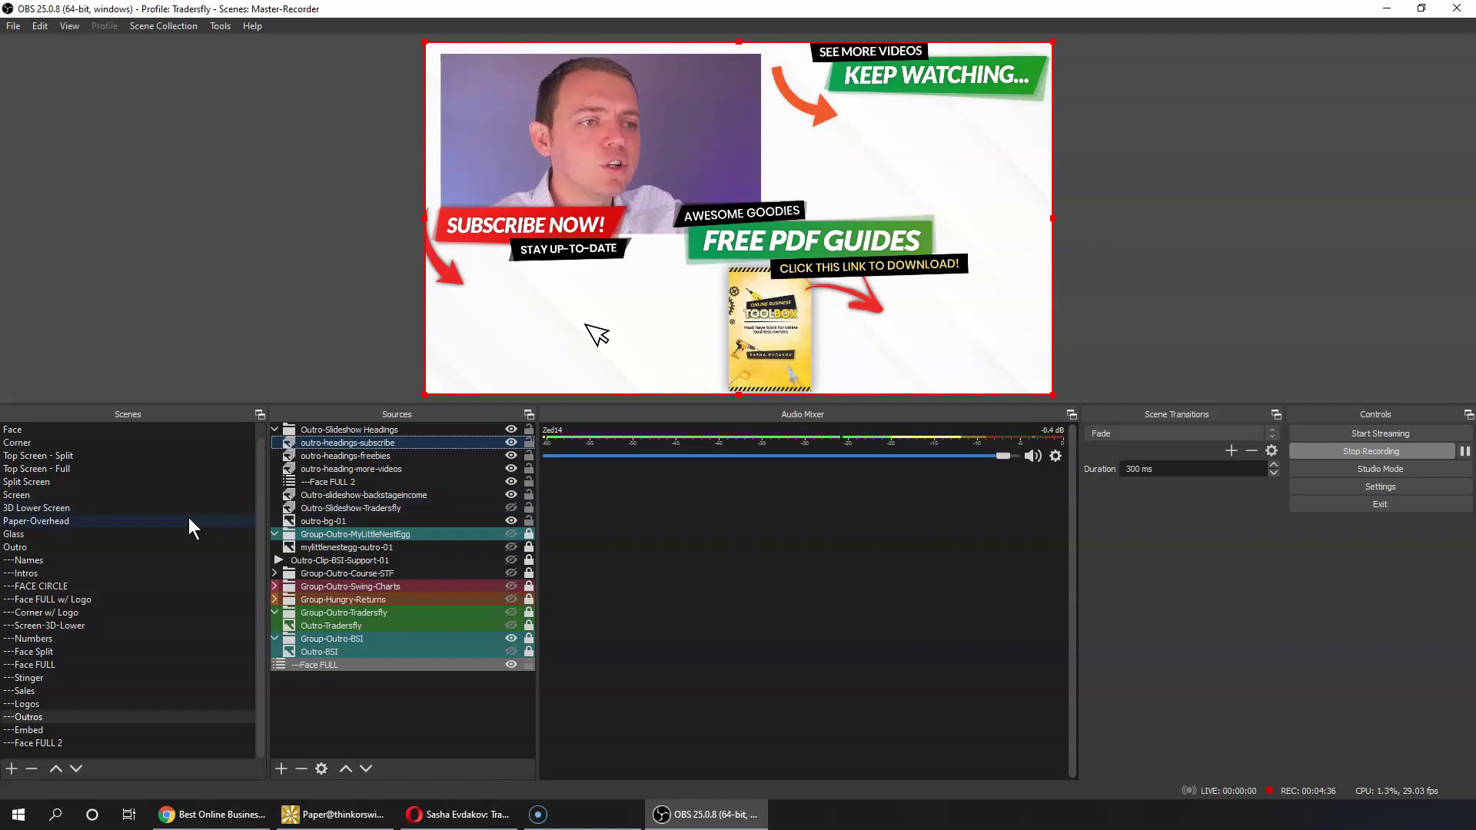
Step: Switch to the Face scene and enlarge the preview area by shrinking the docks below it
click(36, 436)
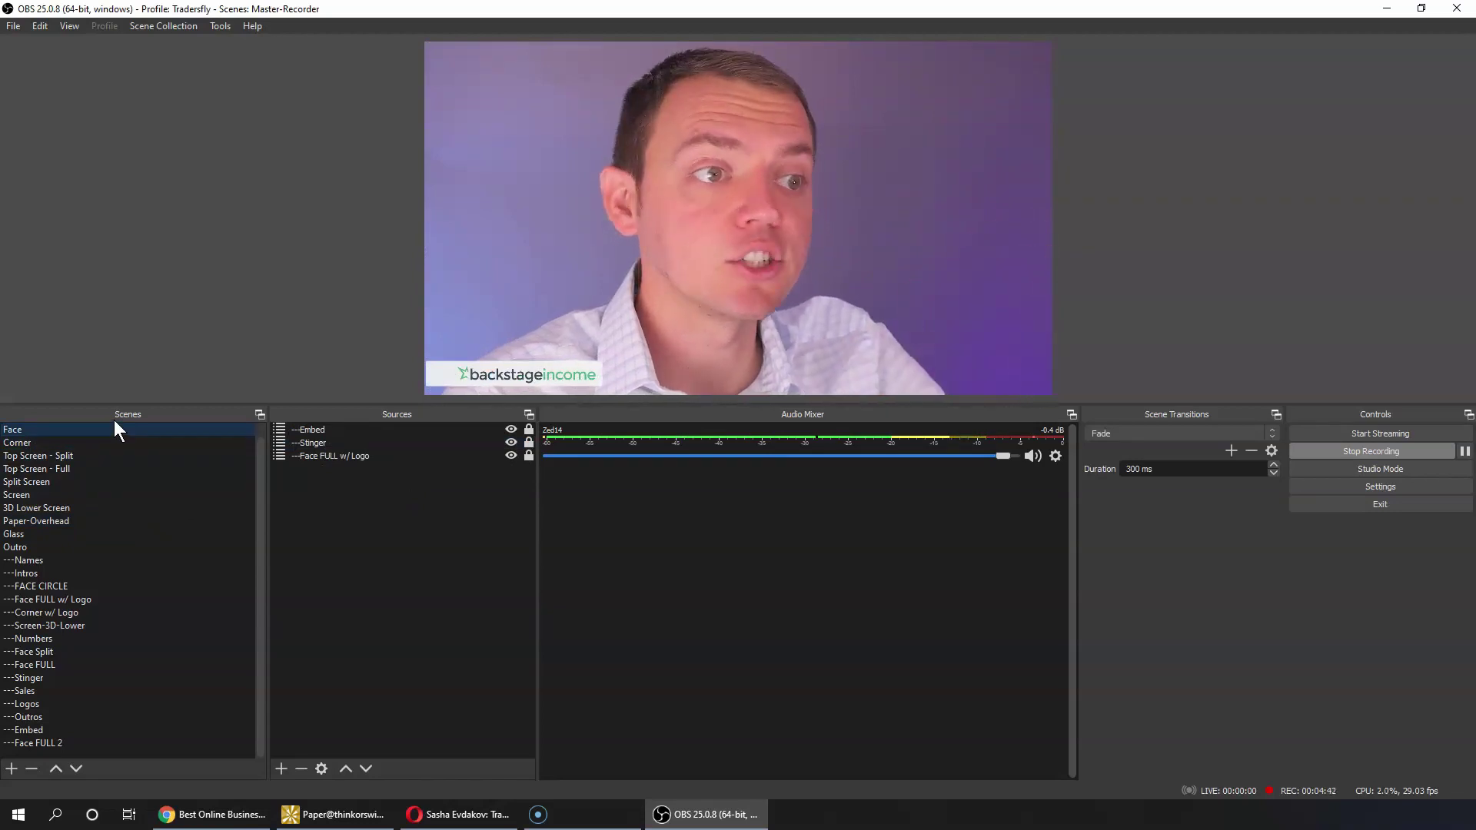
drag(555, 403, 559, 507)
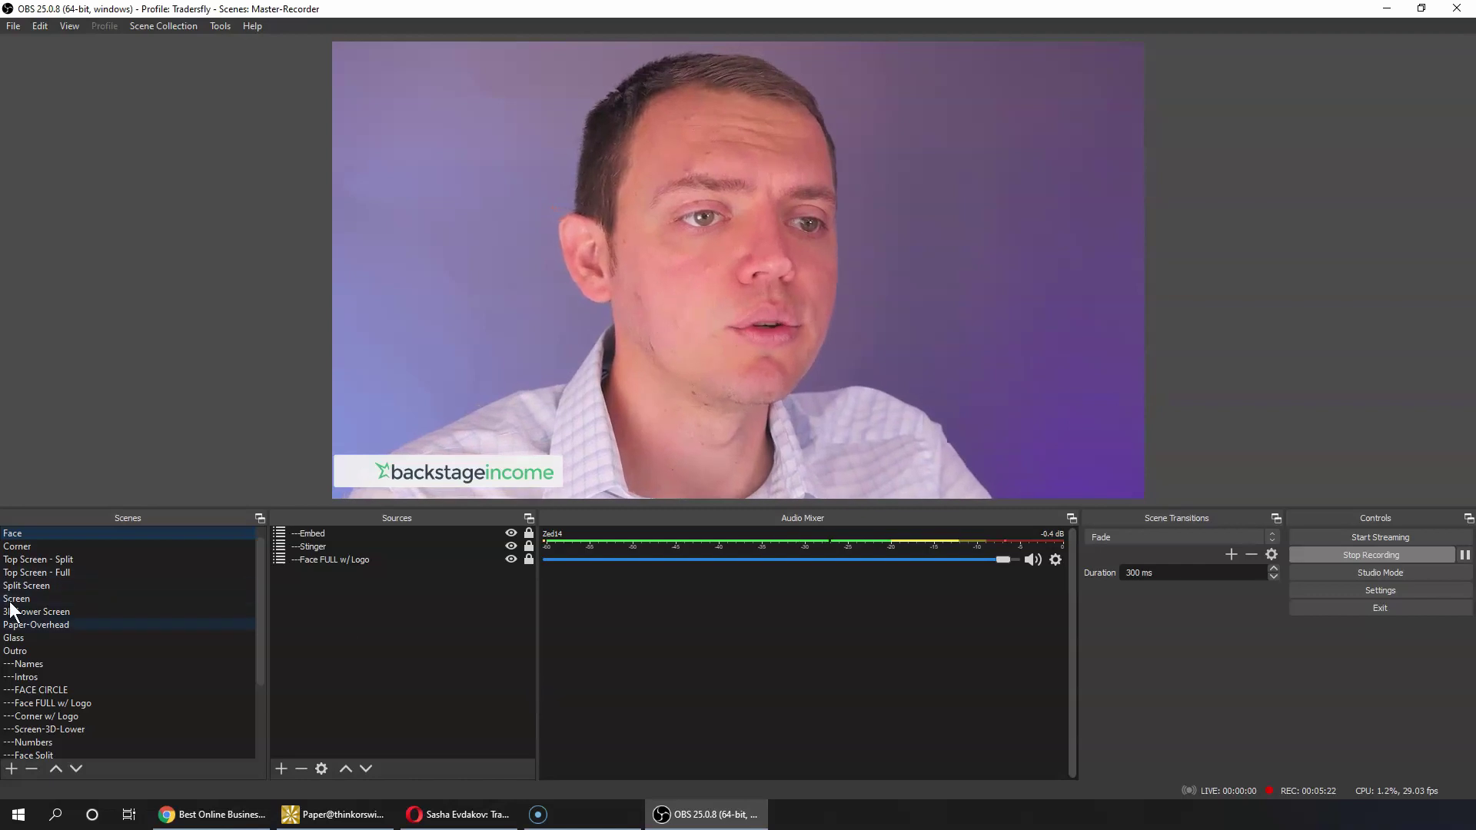
Step: Switch to the Outro scene and open the list of scene collections
click(36, 651)
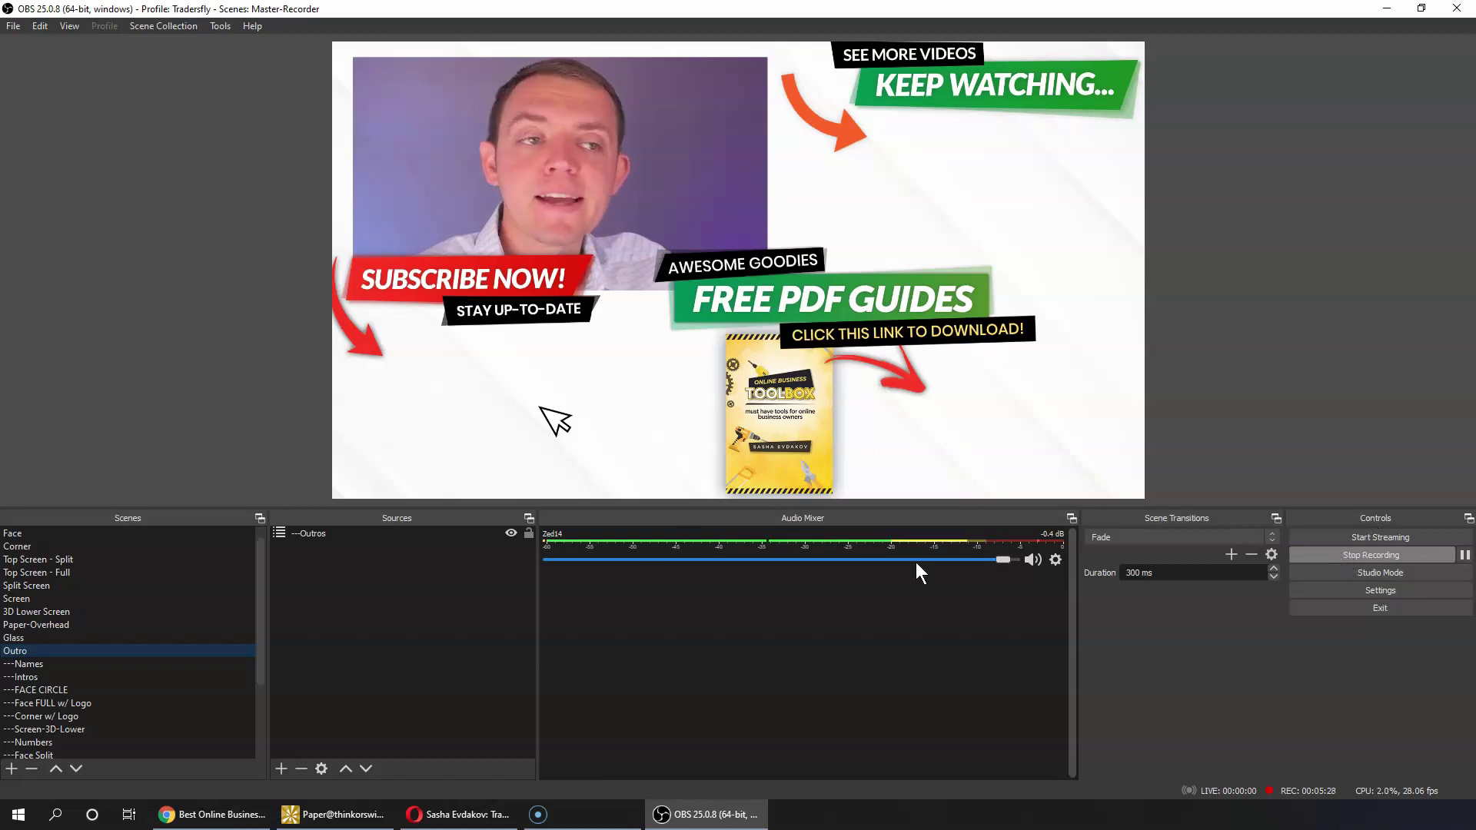
scroll(78, 554, up, 1)
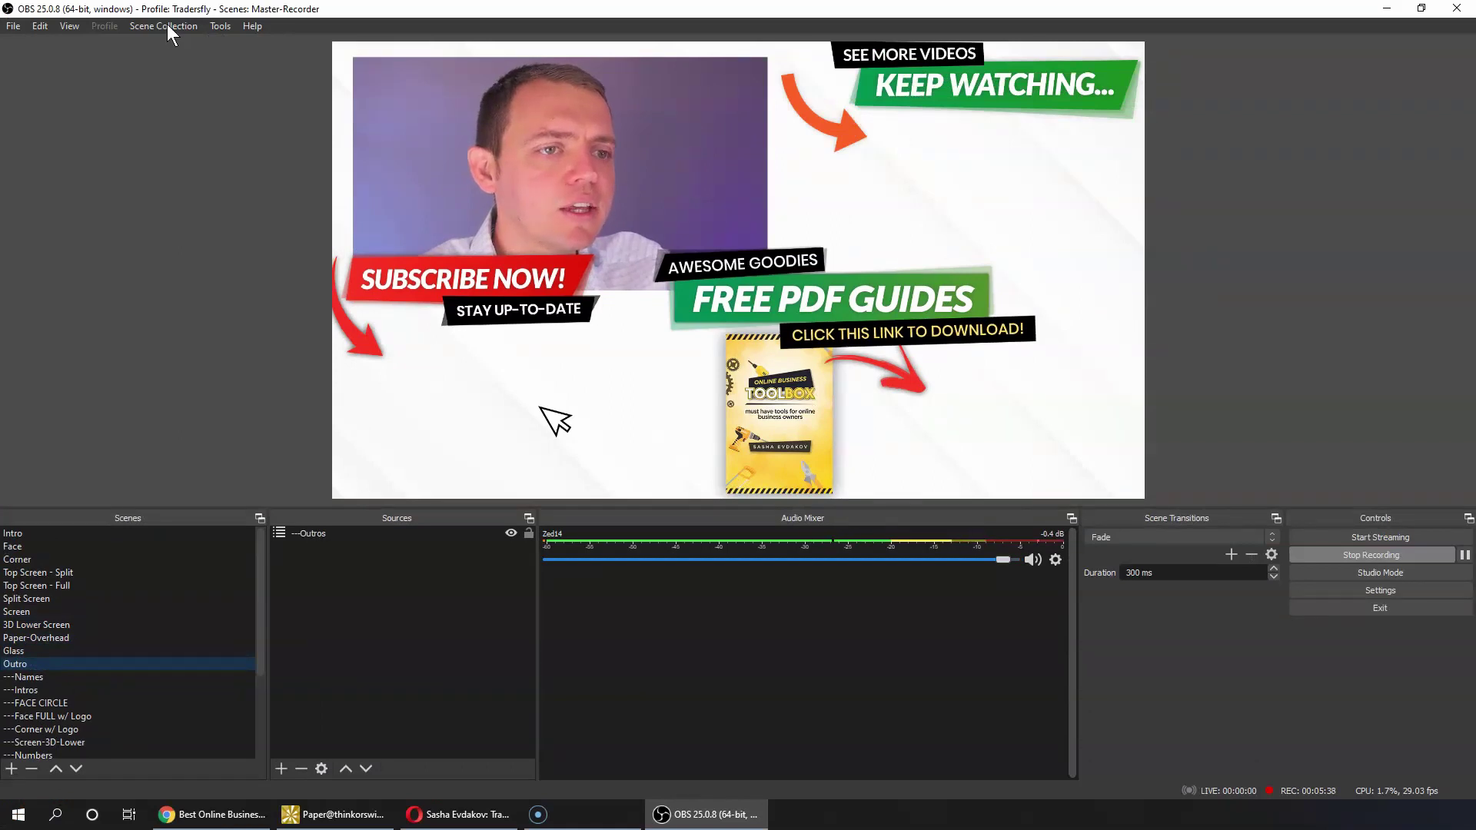
click(167, 25)
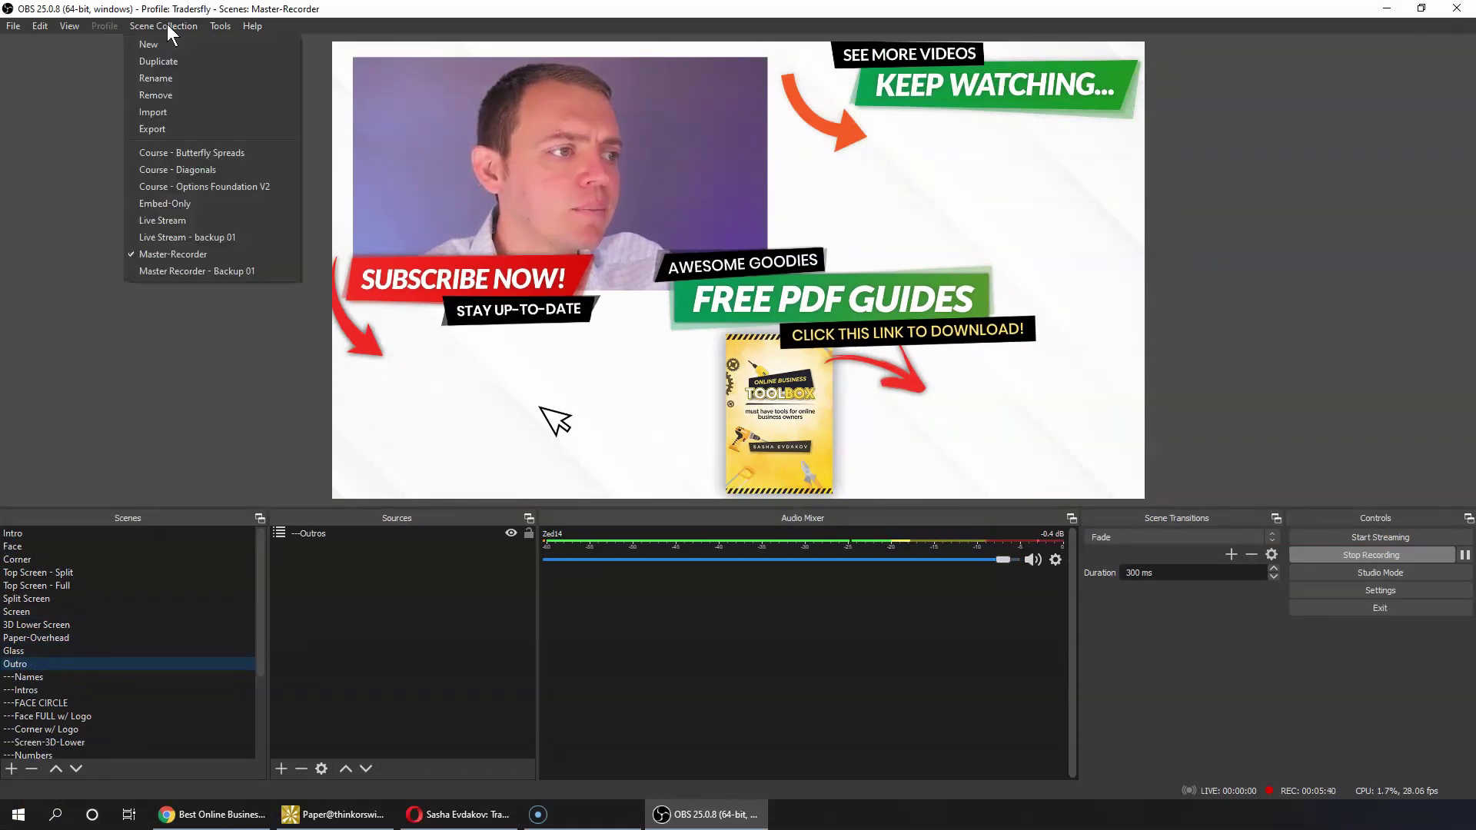